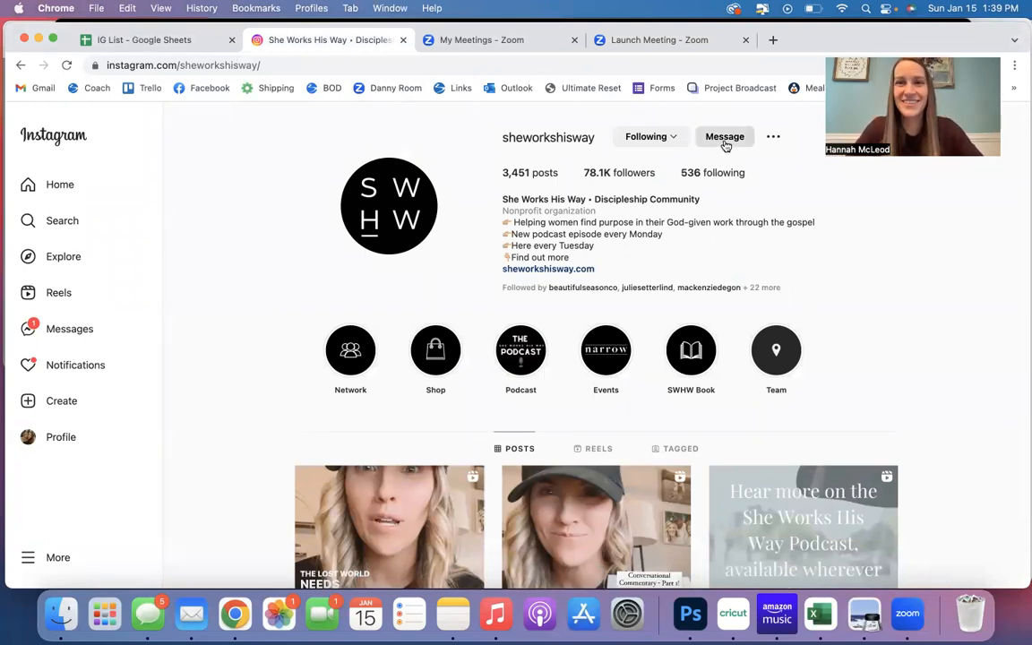
Copy a run of accounts from sheworkshisway's Following list and paste them at A1 of the initial paste sheet in the IG List Google Sheet.
click(719, 173)
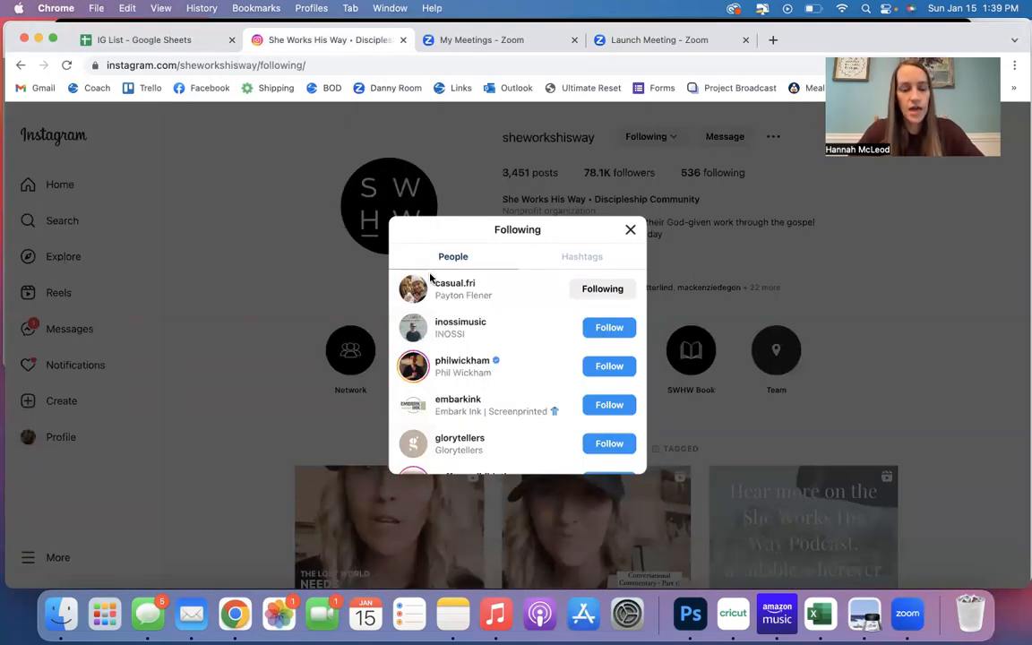
drag(431, 279, 519, 439)
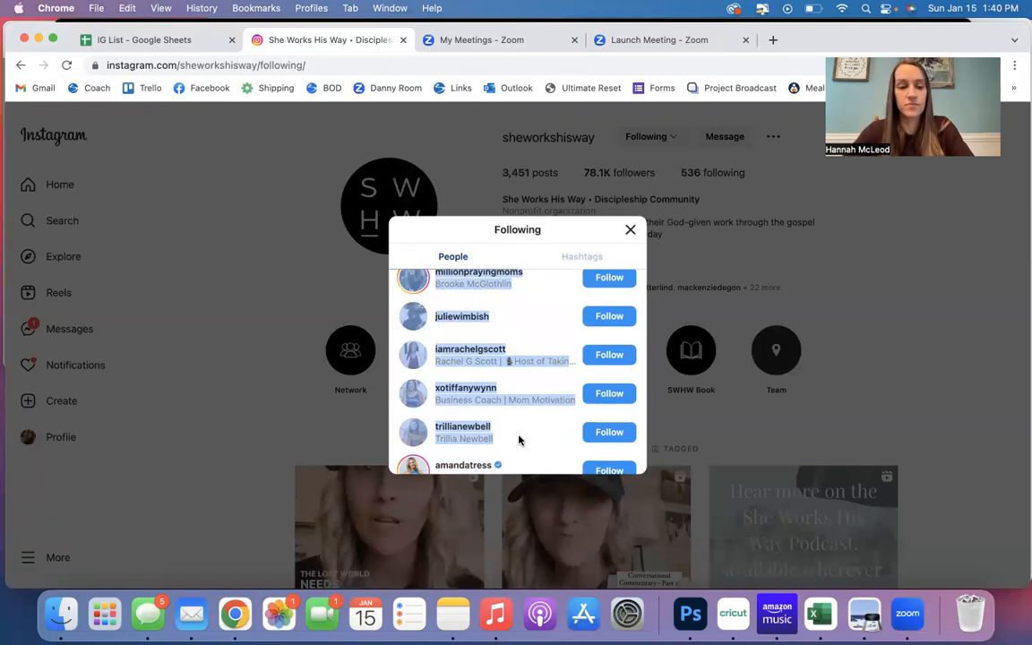
click(148, 42)
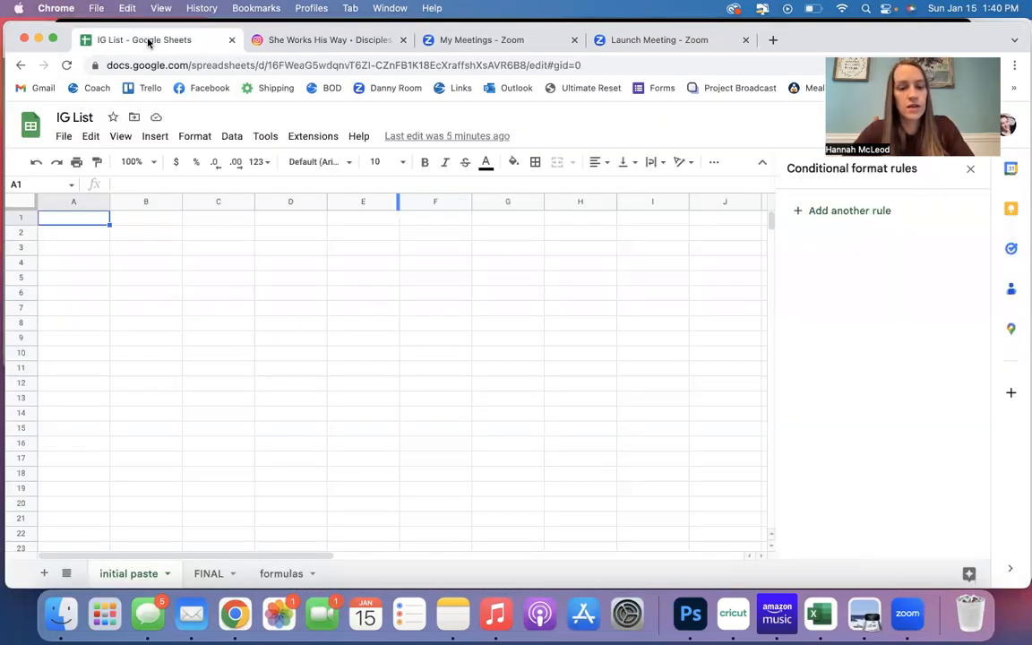
key(super+v)
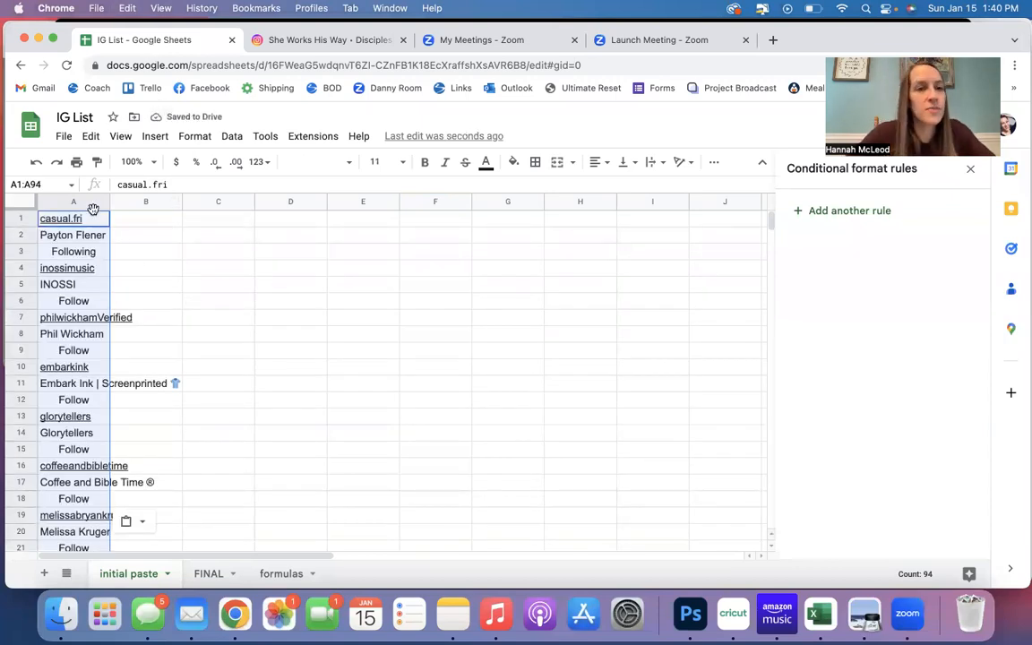
Create a filter on the pasted account list in column A.
click(265, 137)
mouse_move(232, 140)
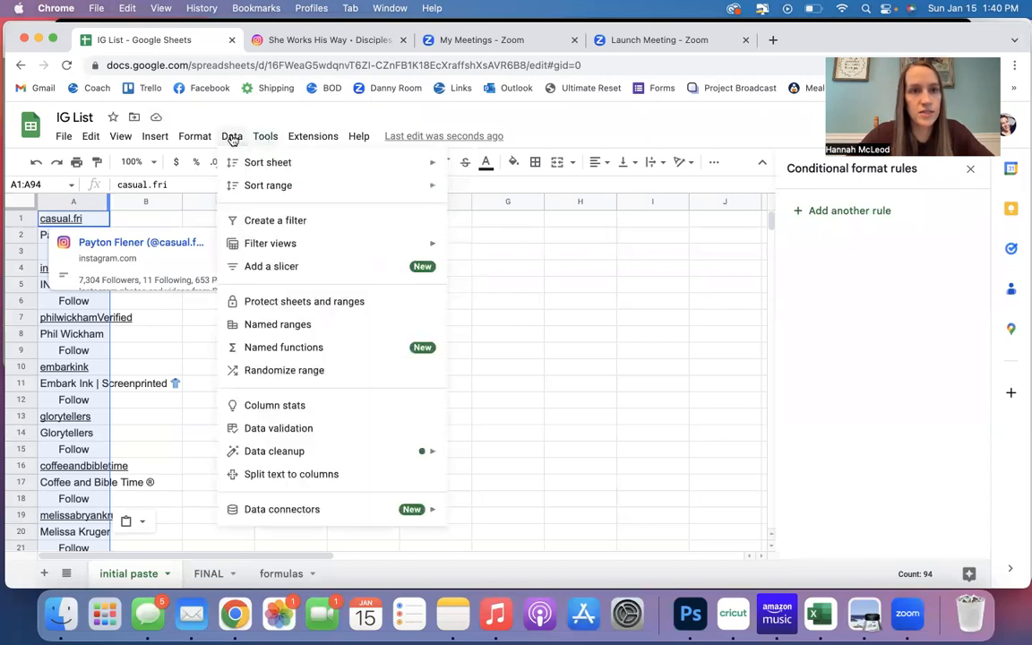
click(269, 221)
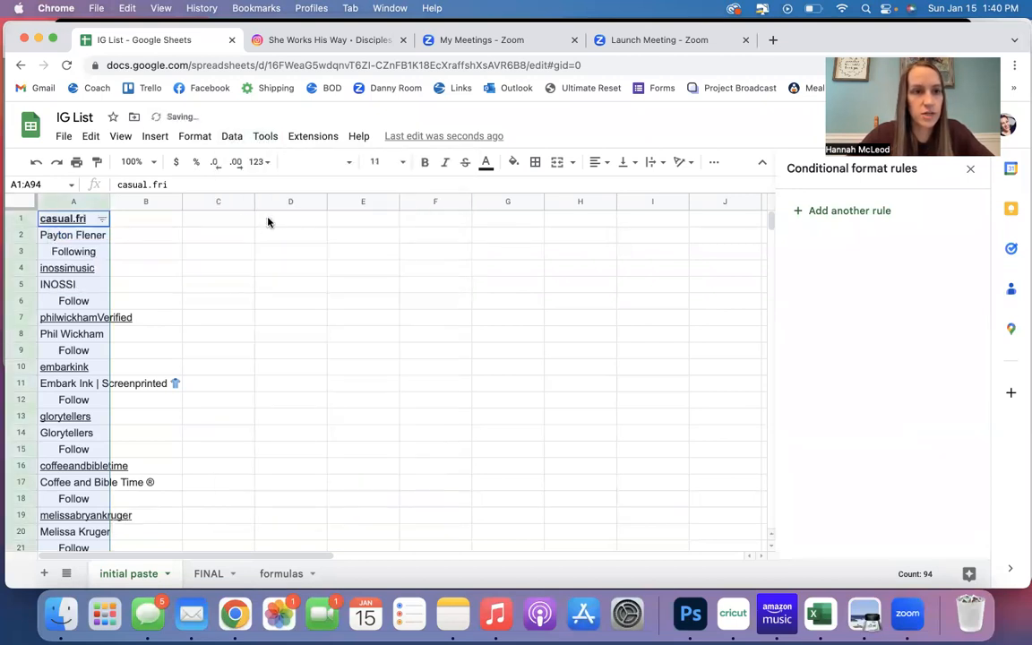
Filter column A by values to only Follow and Following, also searching the values for "verified".
click(104, 219)
click(167, 397)
click(157, 437)
text(follow)
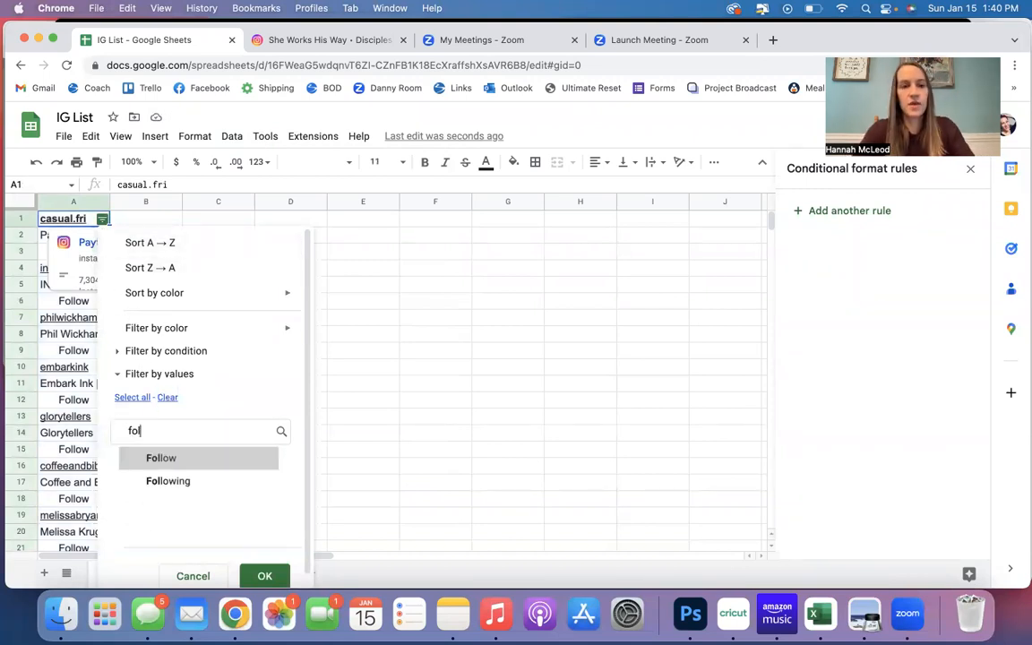
click(131, 462)
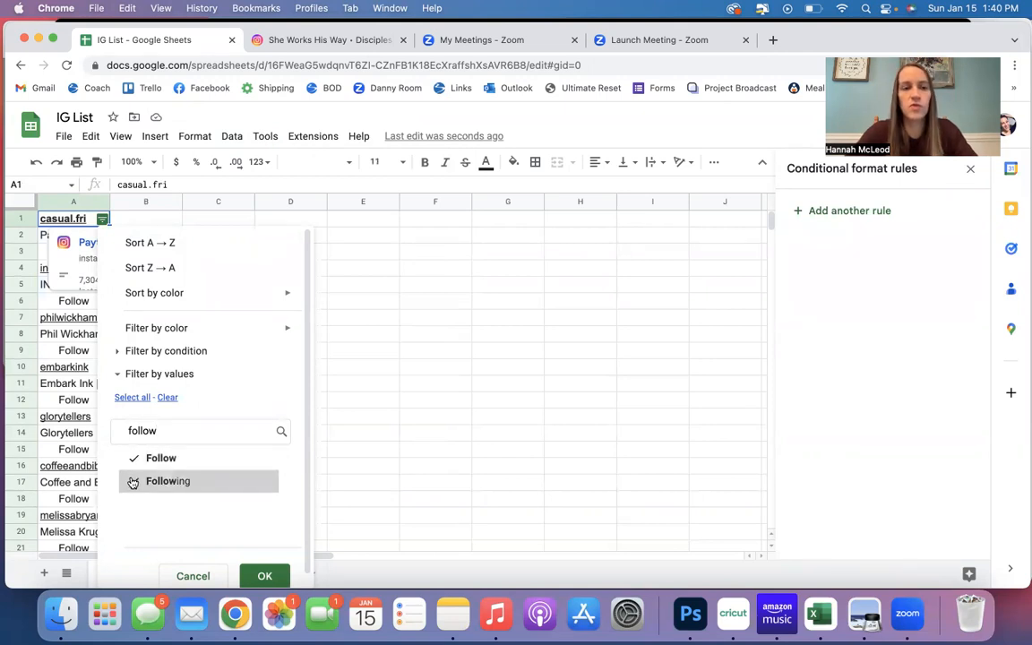
key(super+a)
text(ver)
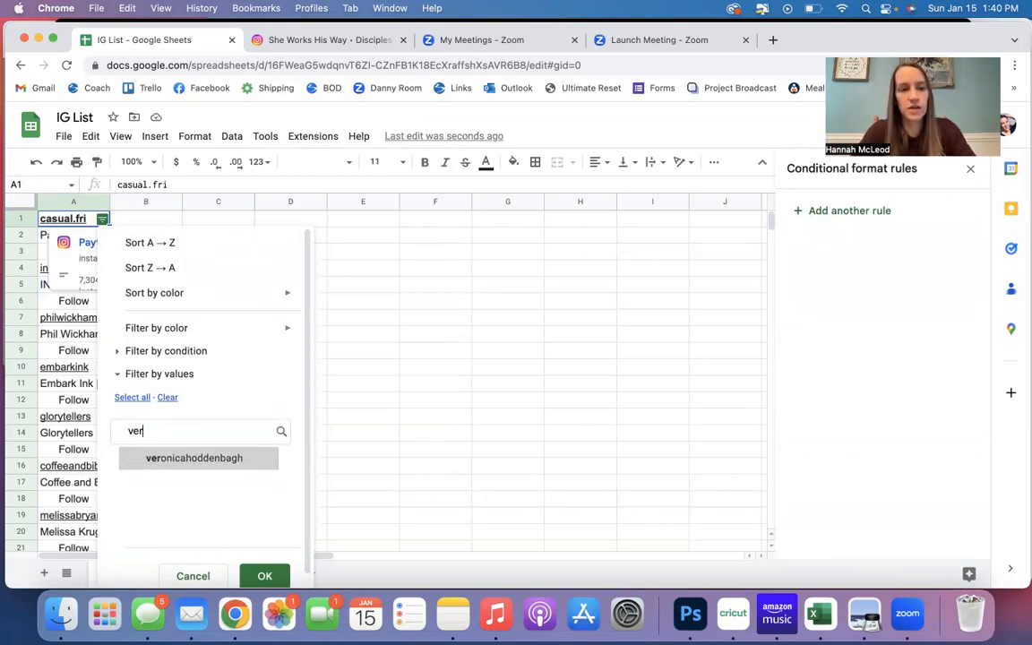
text(ified)
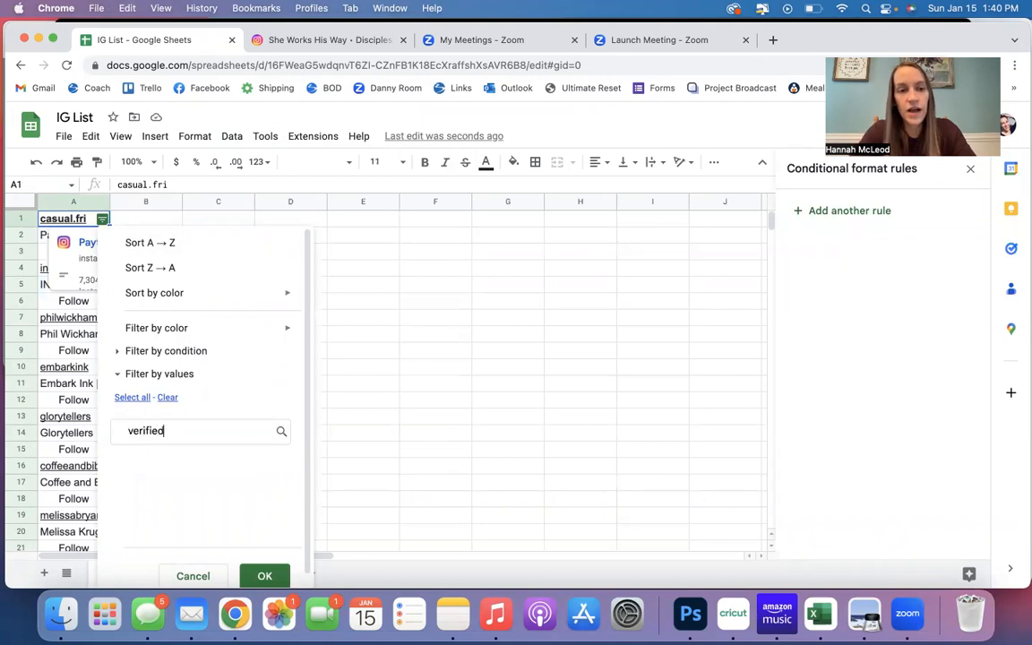
click(264, 576)
click(163, 370)
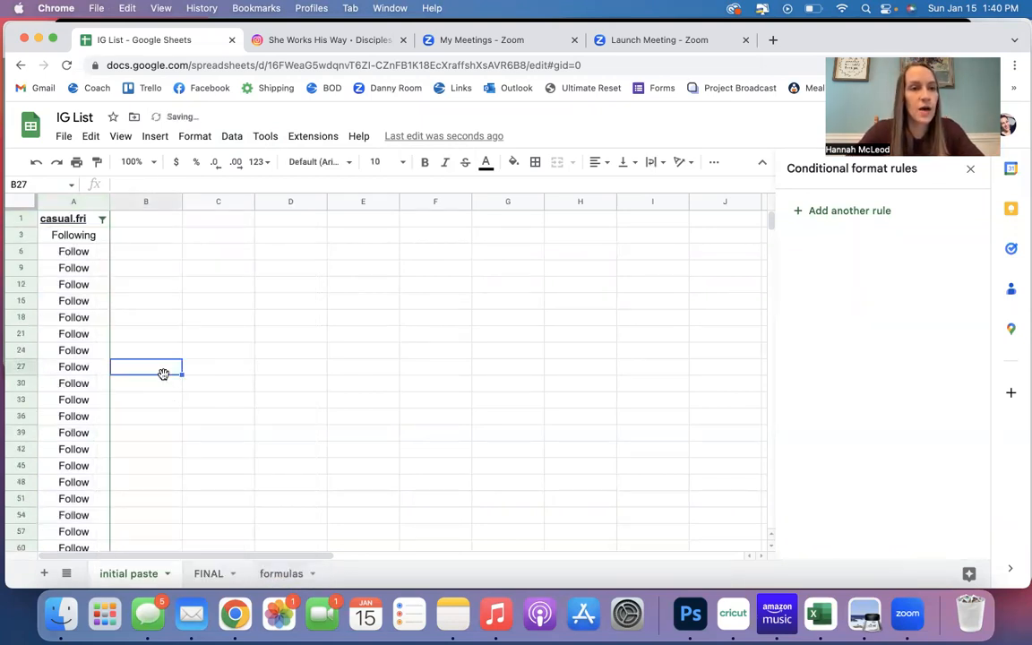
Delete all the filtered Follow and Following rows, from row 3 through row 92.
click(19, 235)
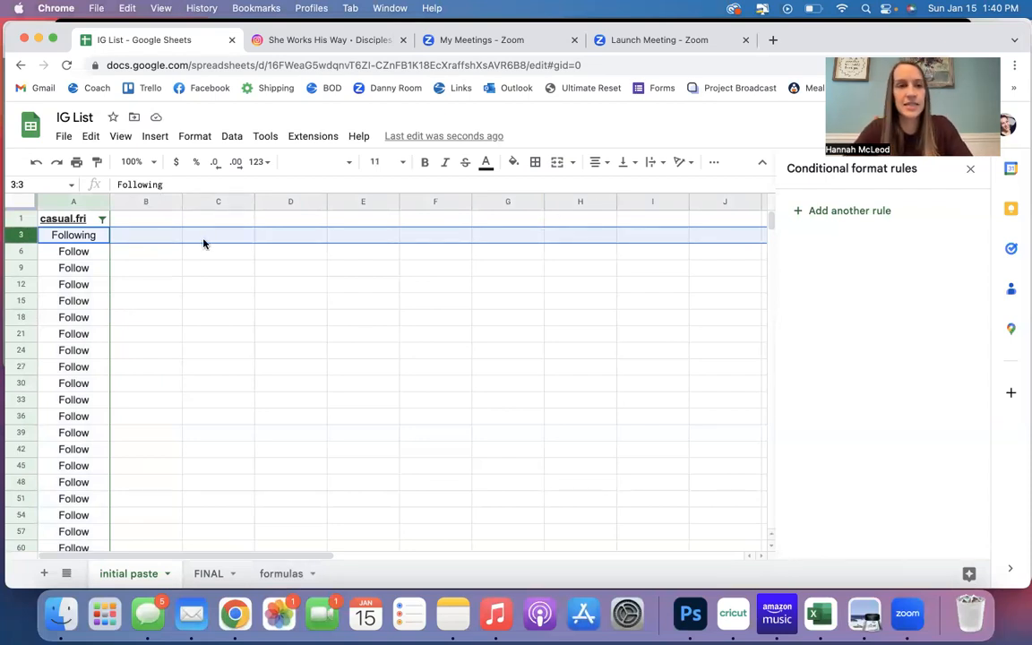
key(super+shift+Down)
scroll(51, 317, down, 2)
scroll(51, 317, up, 2)
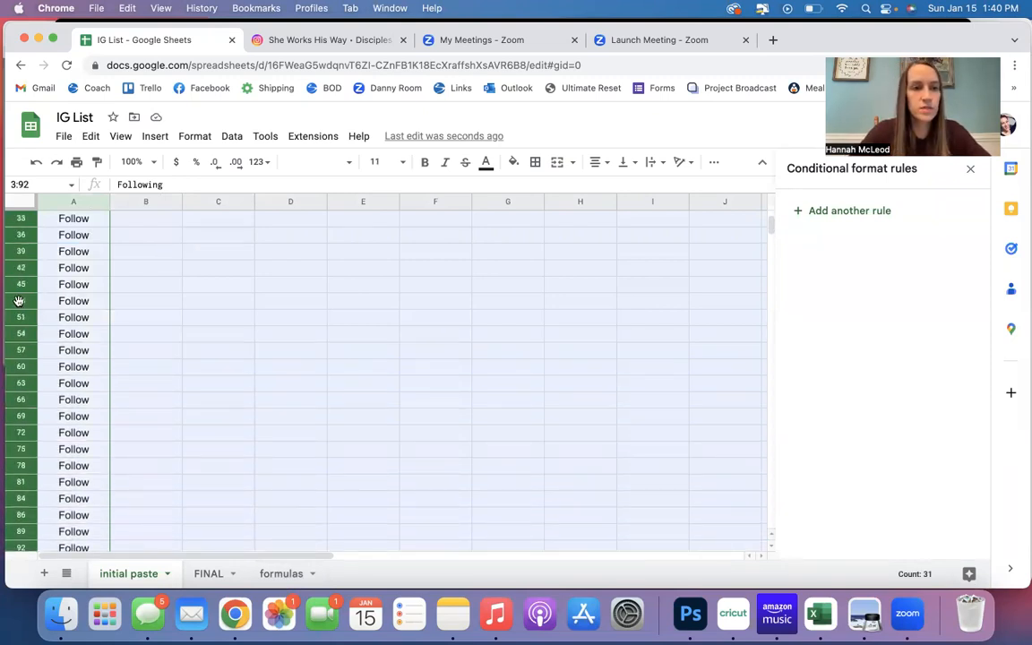
right_click(18, 273)
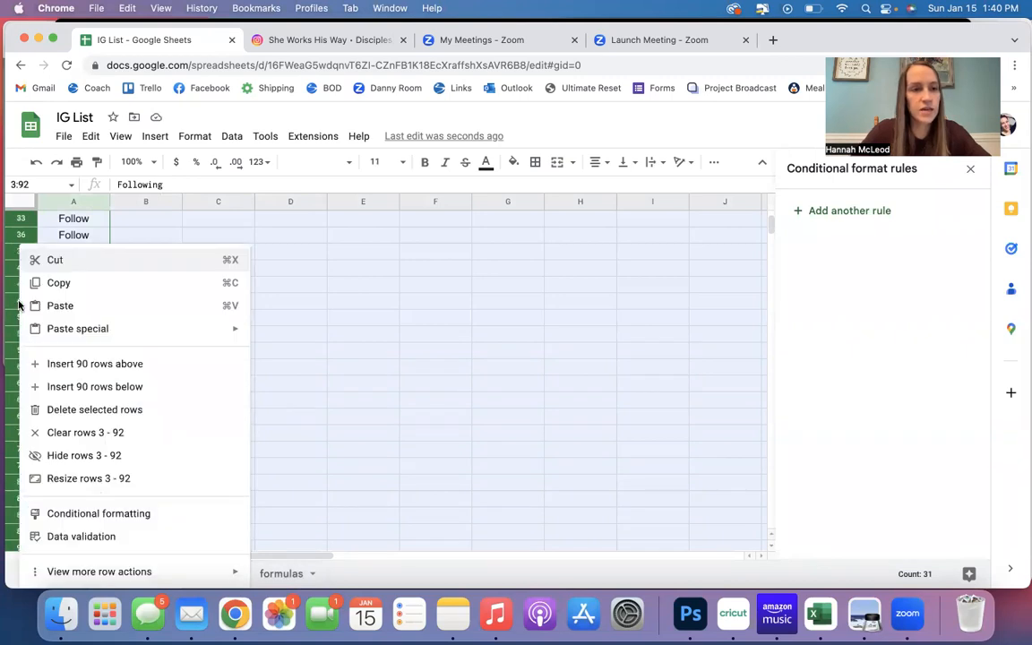
click(90, 410)
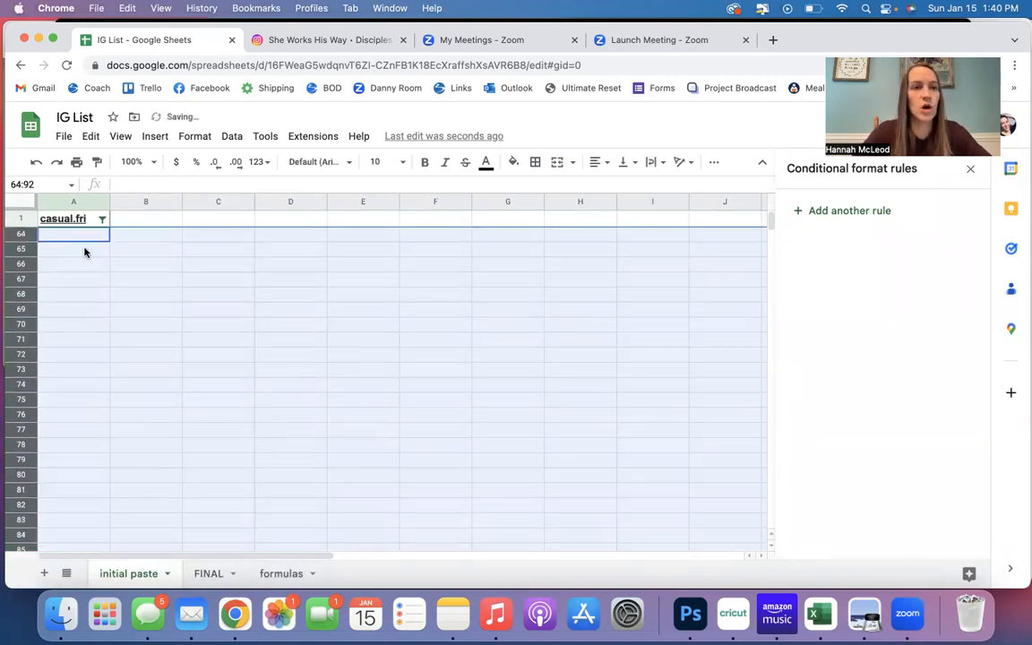
Remove the filter from column A of the initial paste sheet.
click(83, 202)
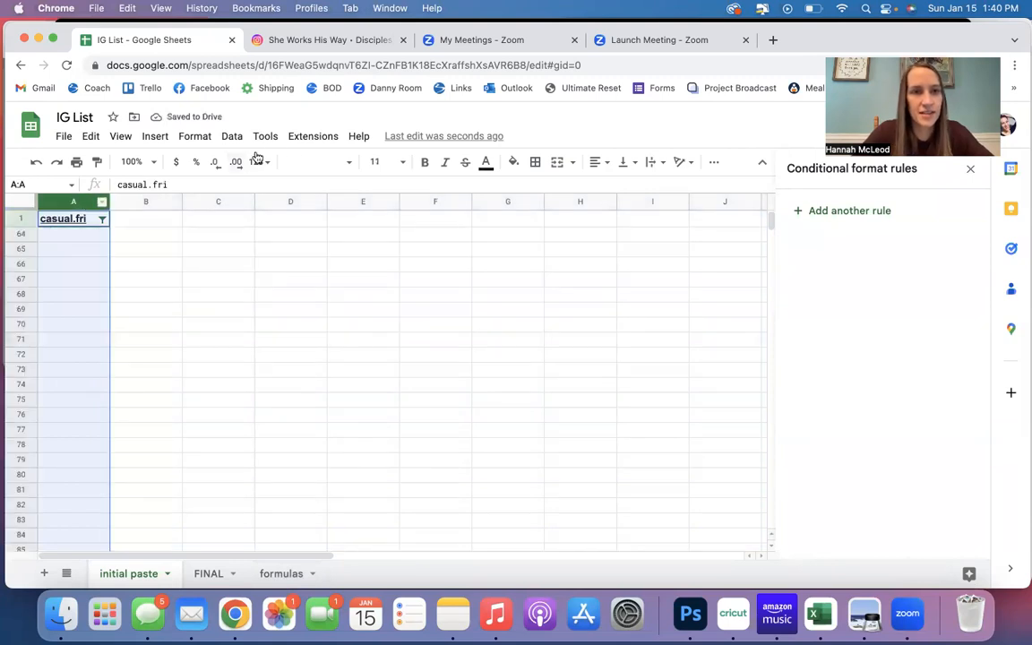
click(238, 138)
click(261, 224)
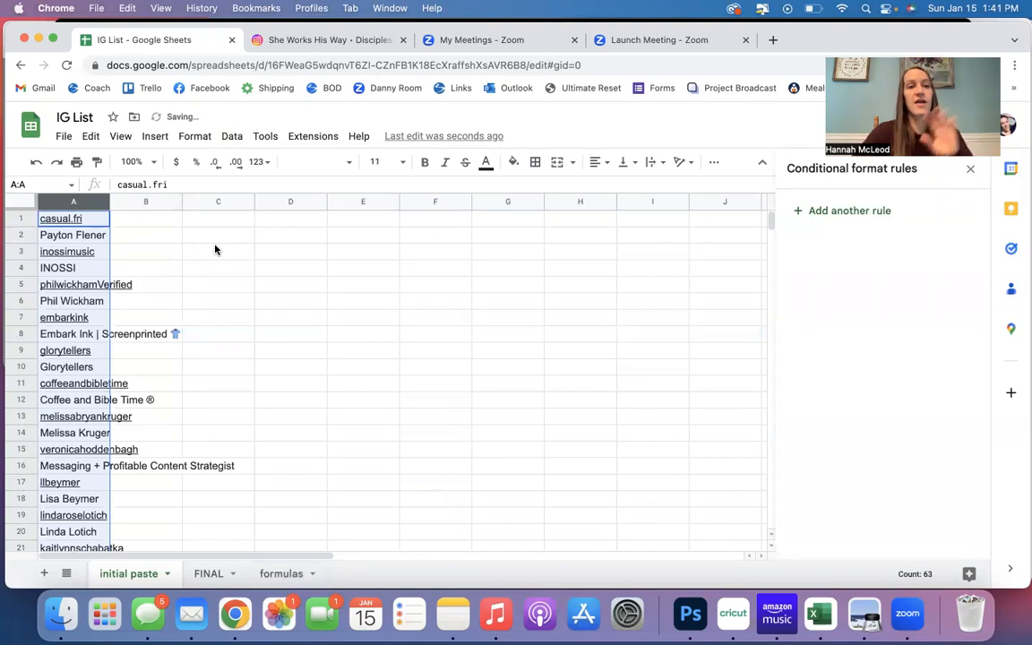
Copy the formula =MOD(ROW(),2) from A1 of the formulas sheet into B1 of the initial paste sheet and fill it down the list.
click(279, 574)
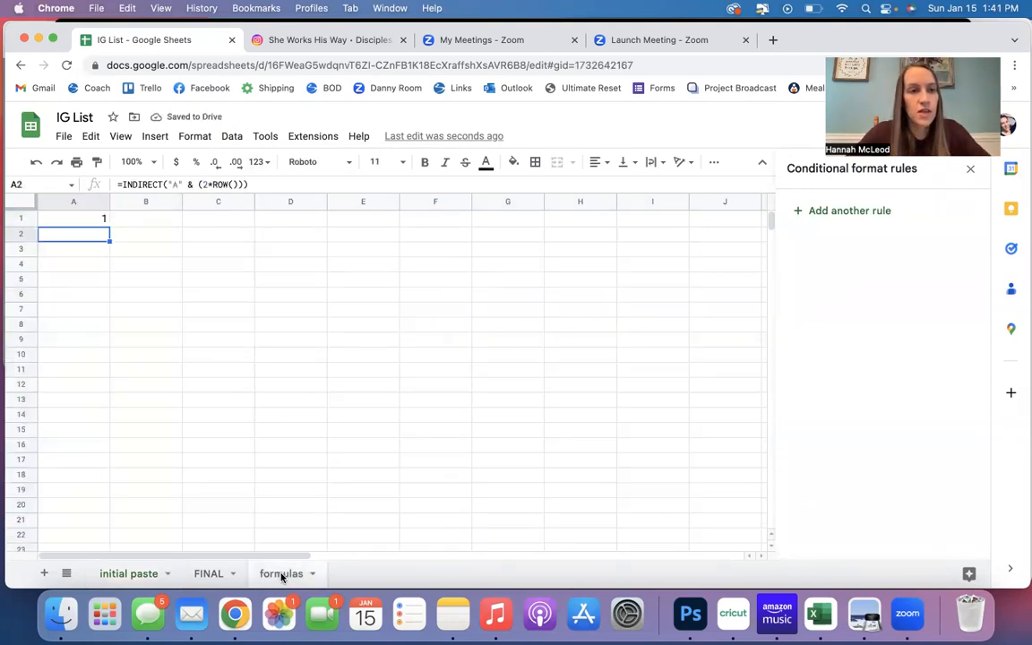
key(Up)
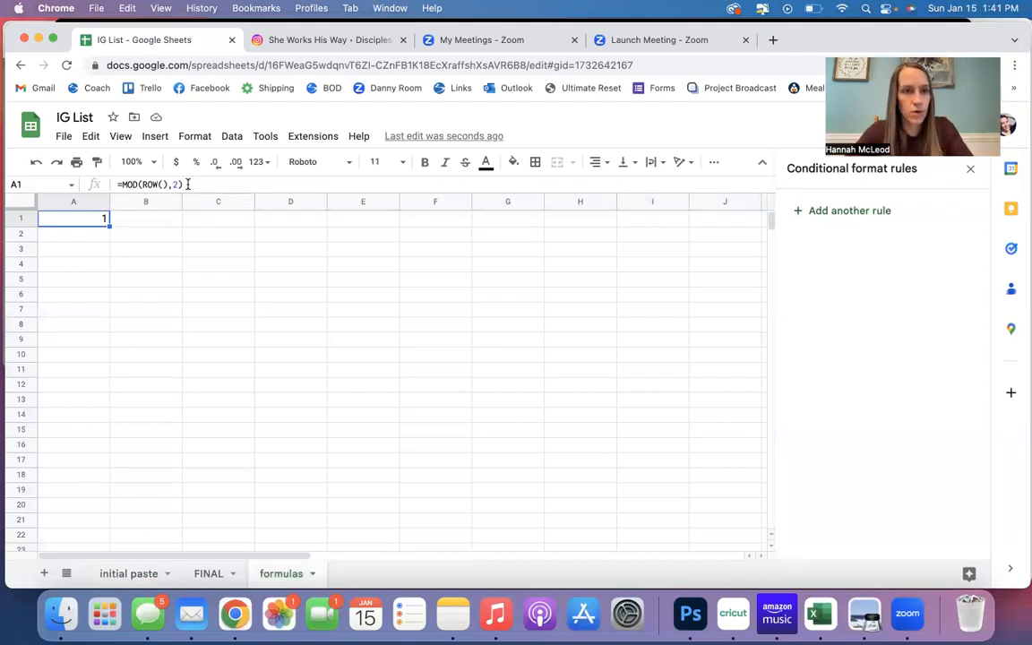
drag(184, 184, 105, 184)
key(super+c)
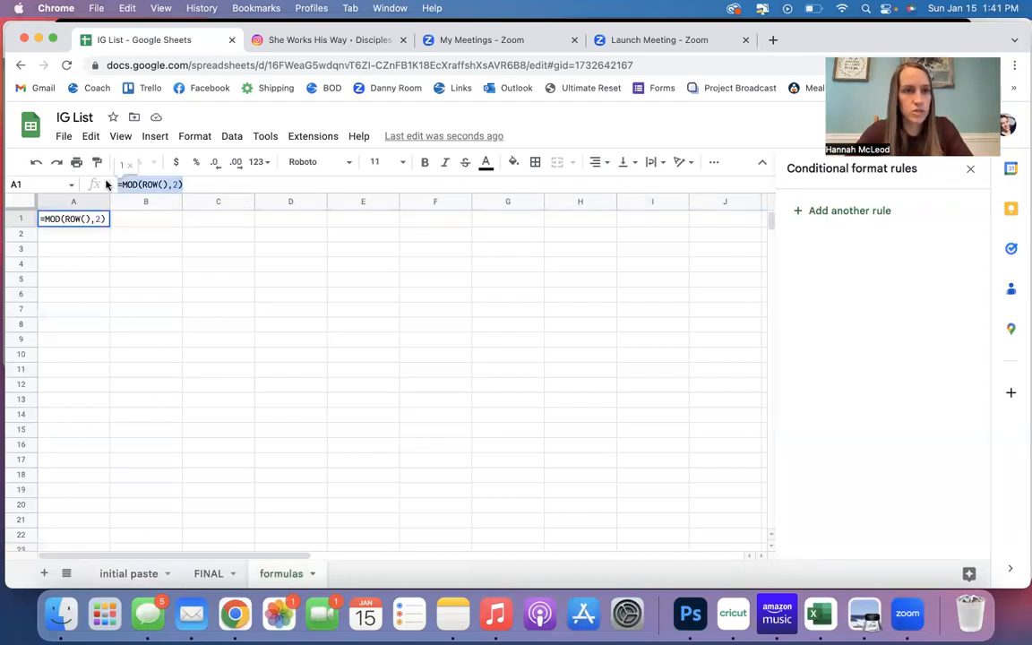
click(130, 576)
click(136, 221)
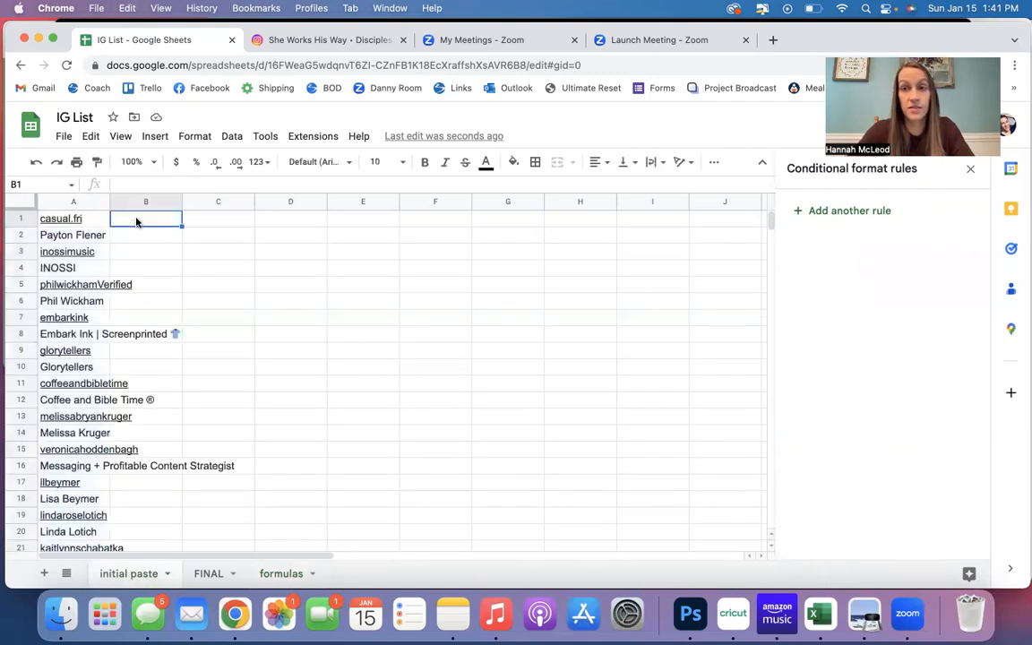
key(super+v)
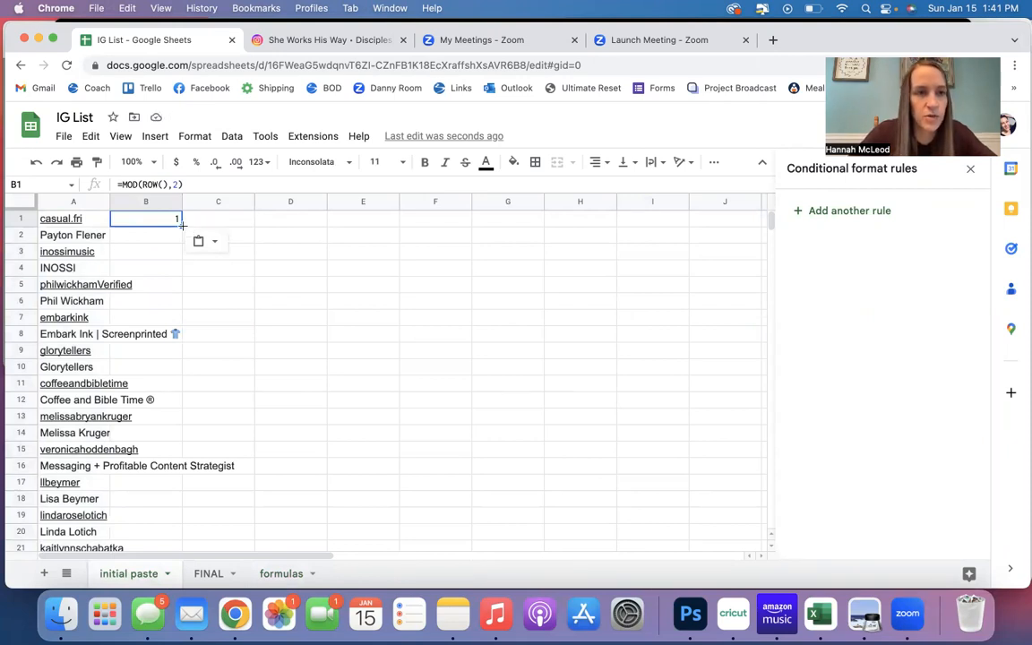
double_click(181, 224)
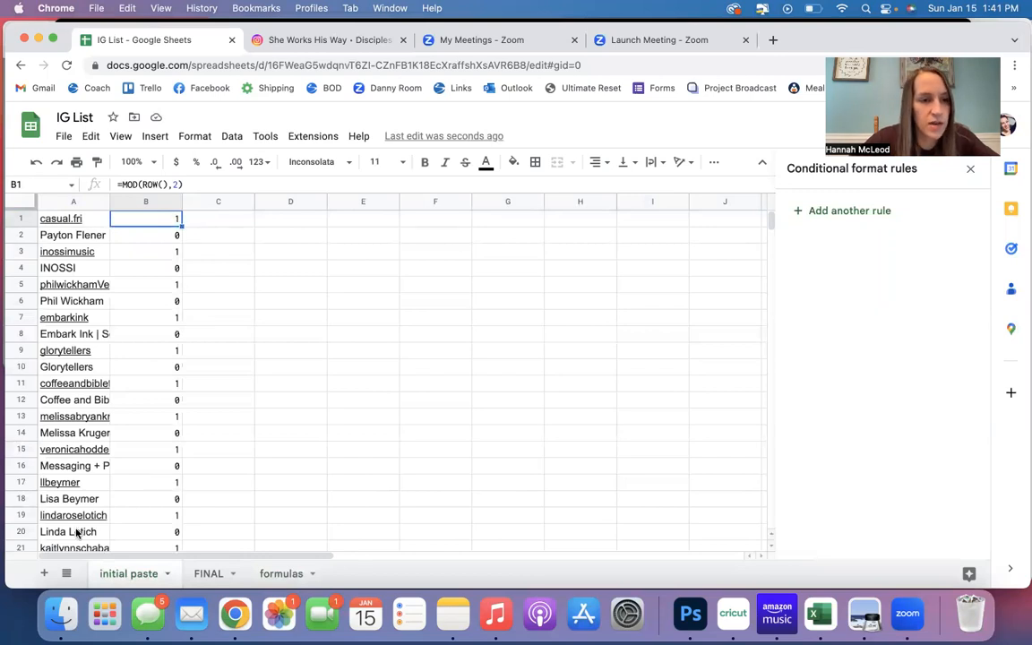
Check the handle and name alternation in column A, and insert a blank row above row 58 for the missing display name.
scroll(125, 516, down, 8)
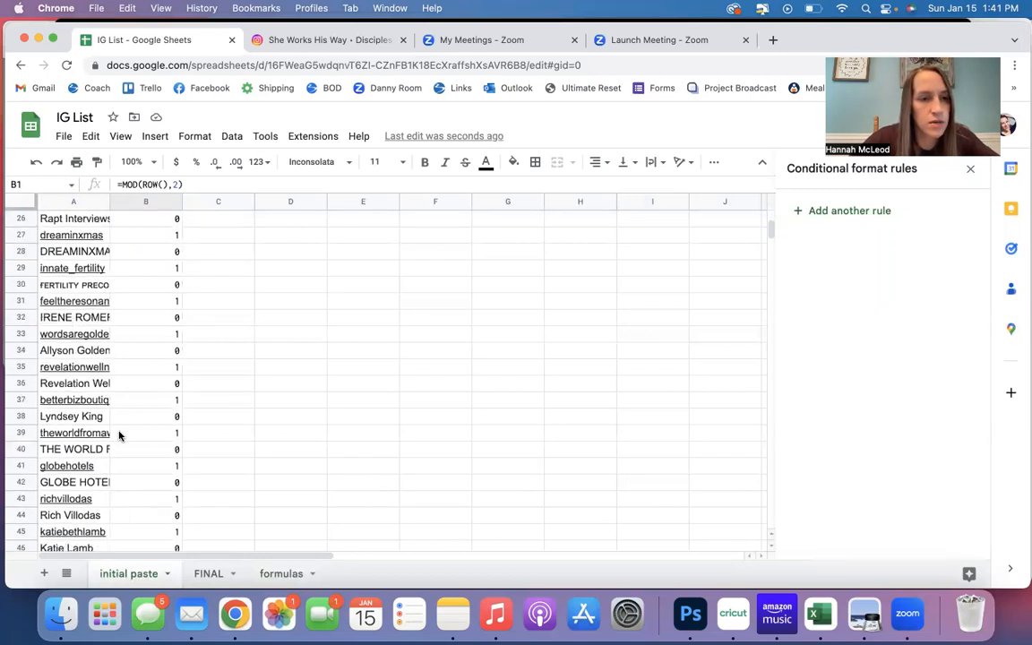
scroll(139, 393, down, 8)
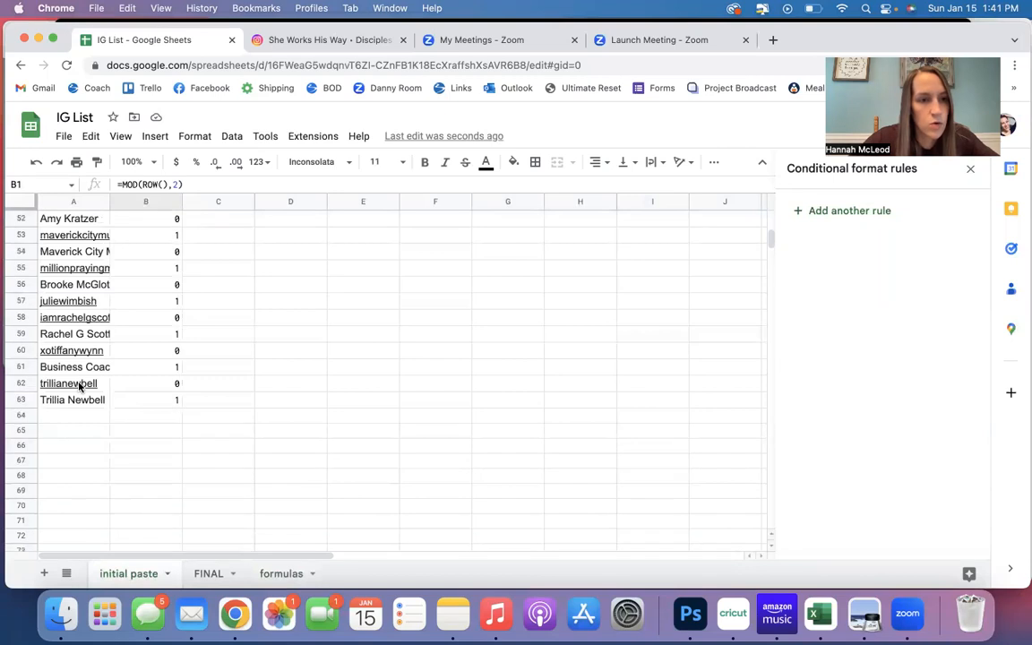
mouse_move(79, 384)
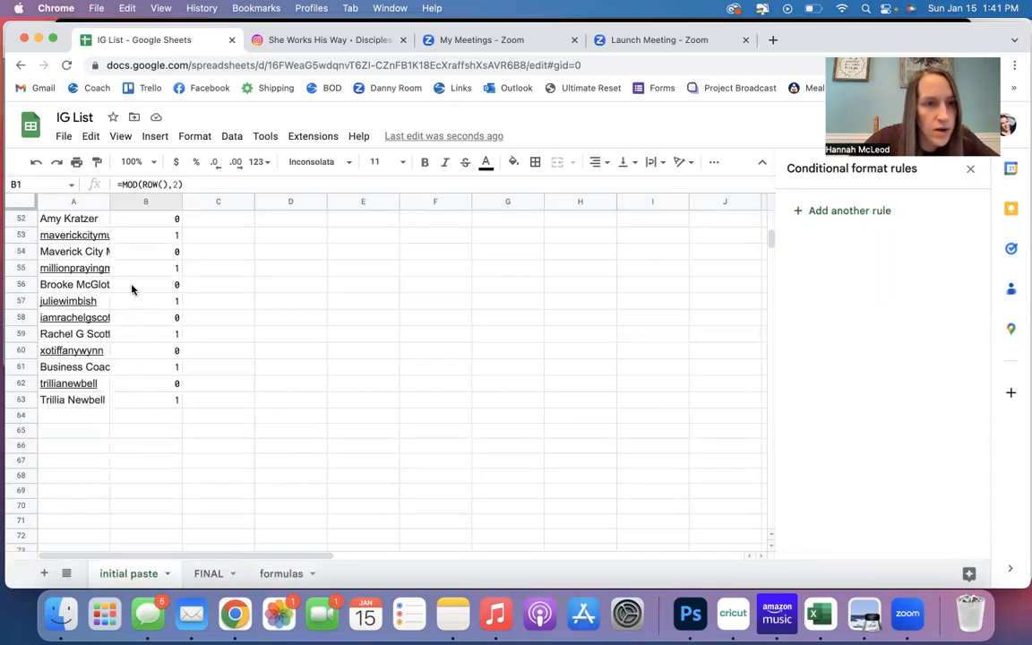
scroll(126, 271, up, 5)
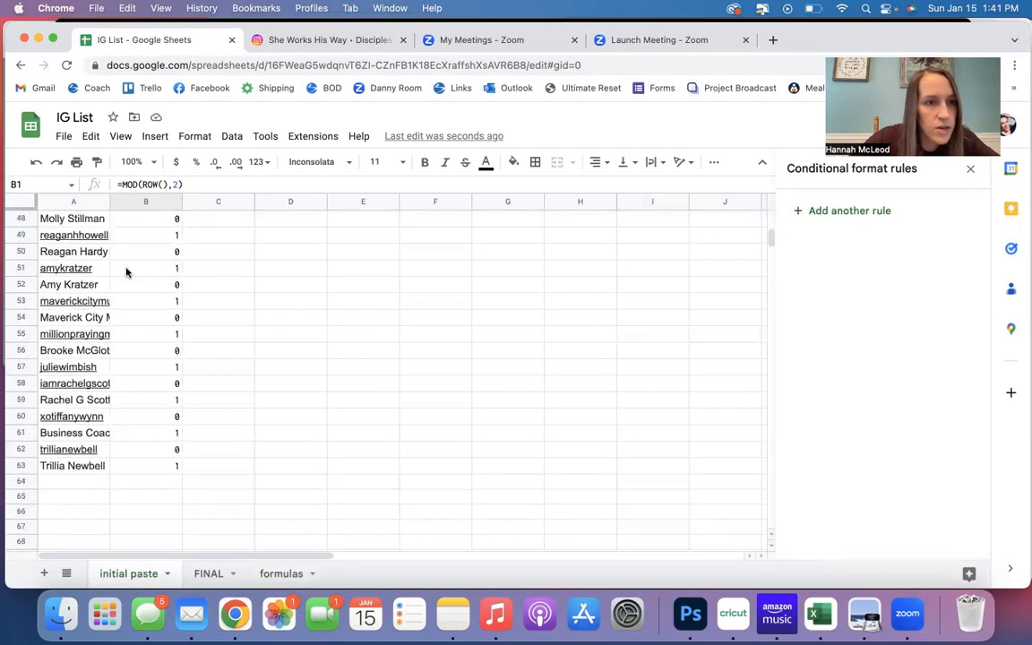
scroll(126, 271, up, 2)
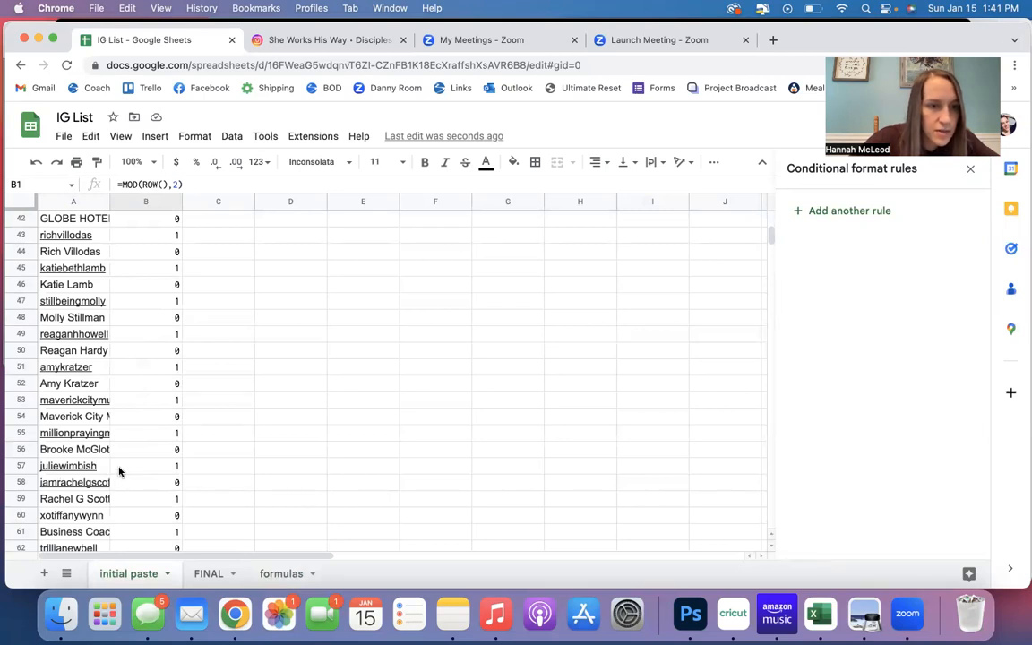
drag(152, 466, 99, 484)
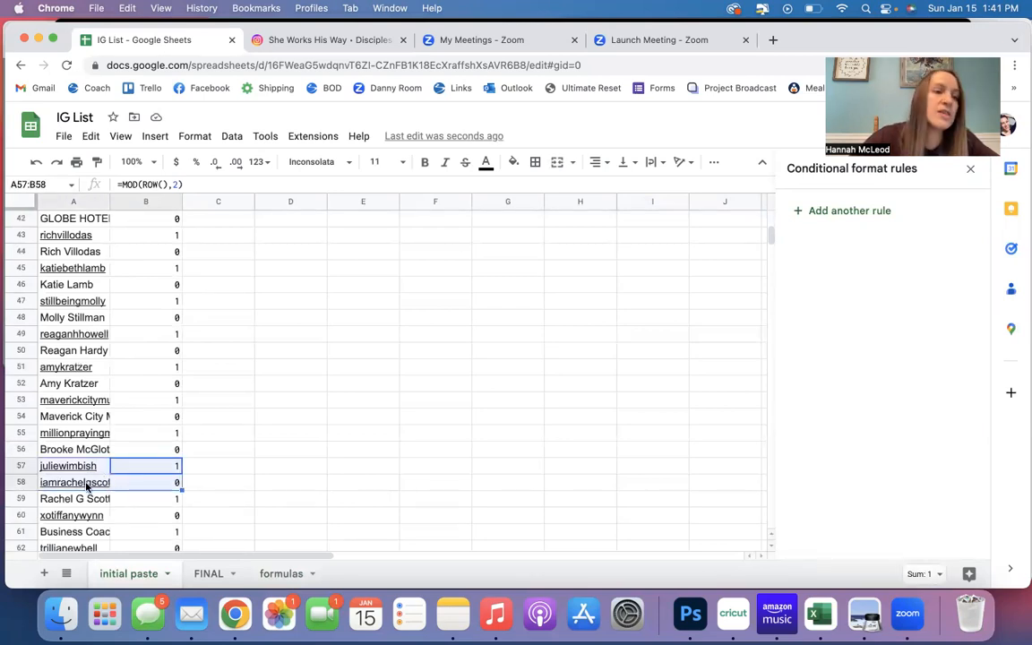
click(204, 468)
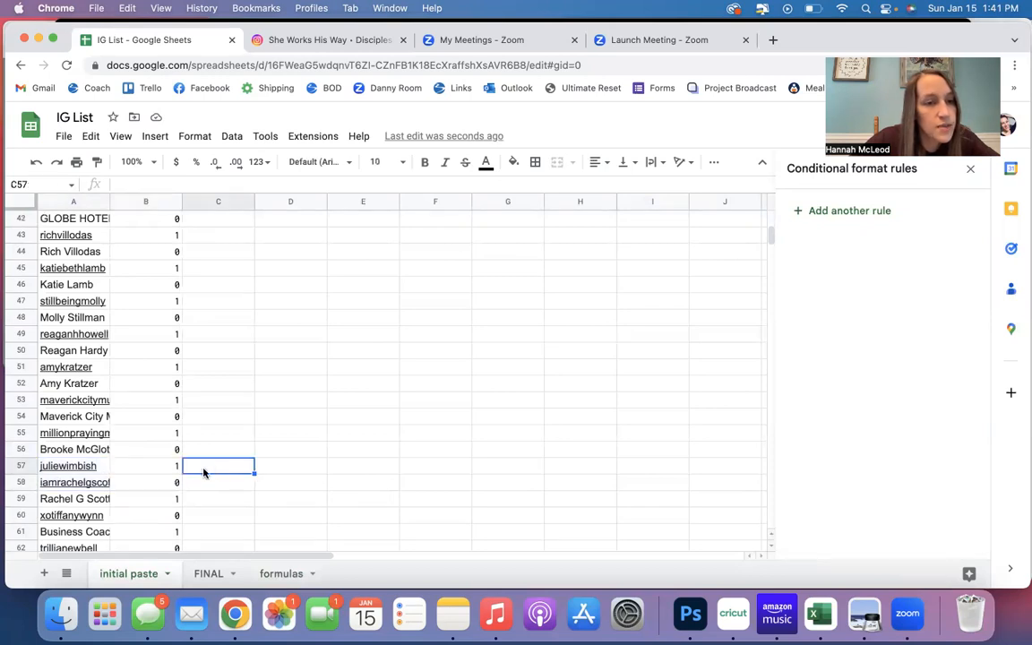
click(22, 484)
right_click(21, 483)
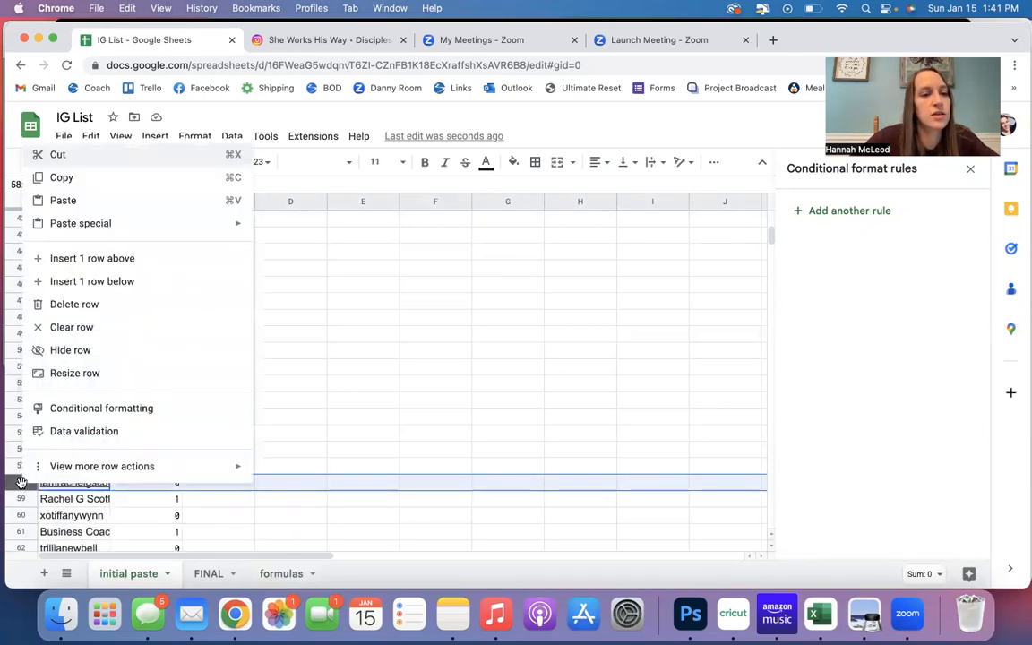
click(81, 259)
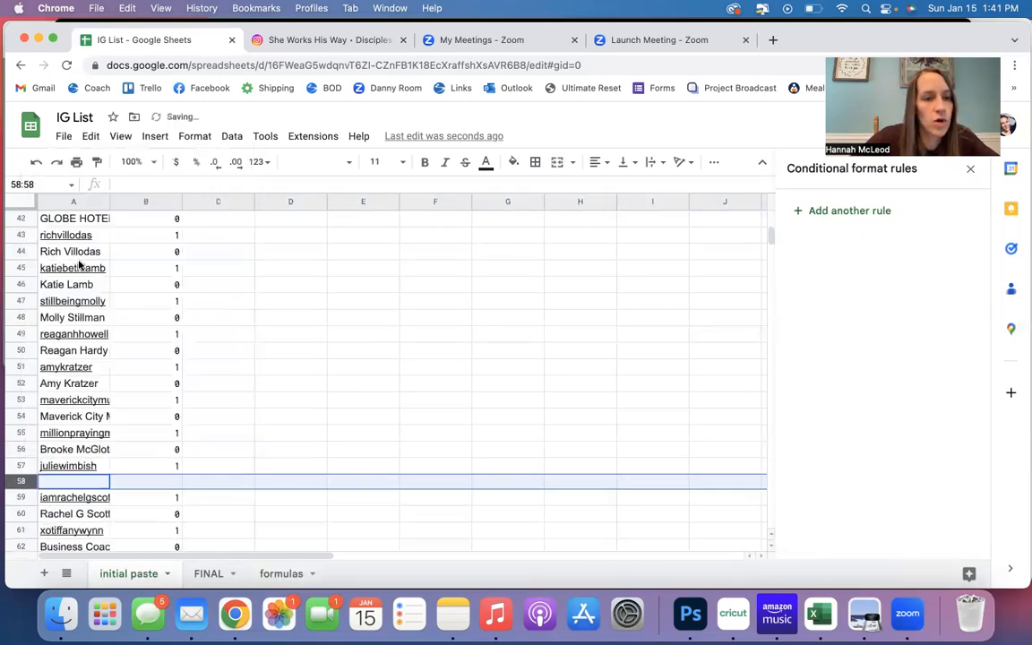
Enter the missing display name for row 57's account in A58 and the value 0 in B58.
click(79, 481)
text(Julie W)
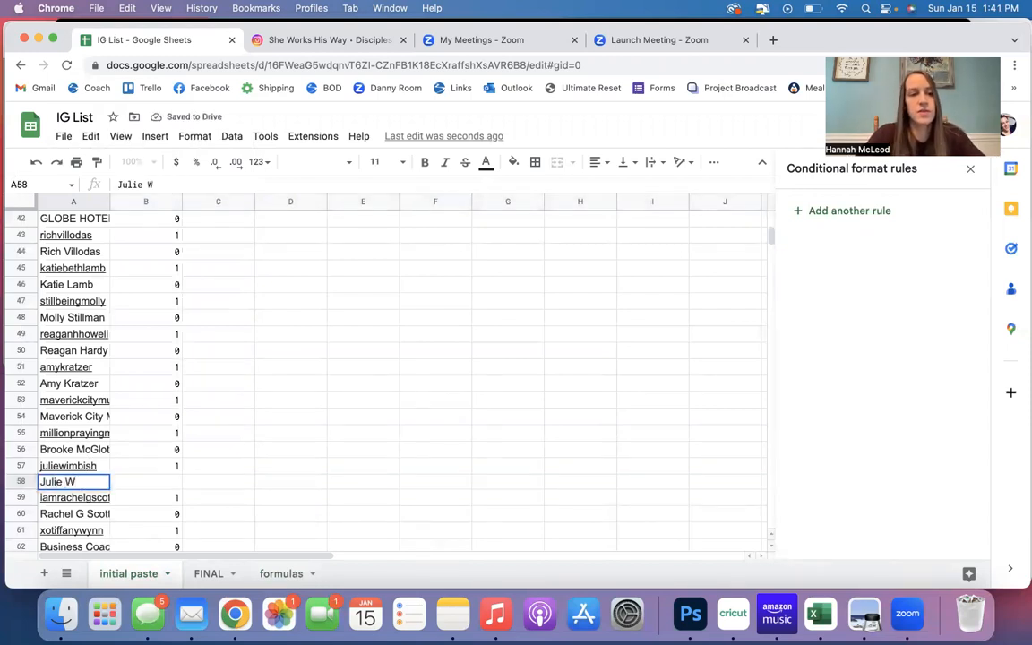
key(Return)
key(Up)
key(Right)
text(0)
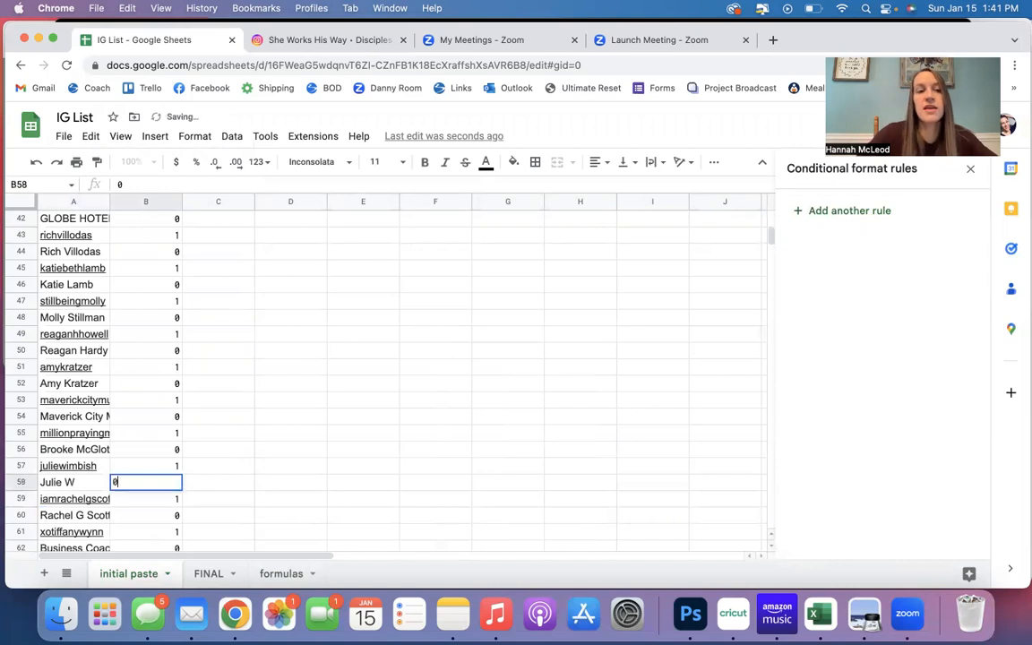
key(Return)
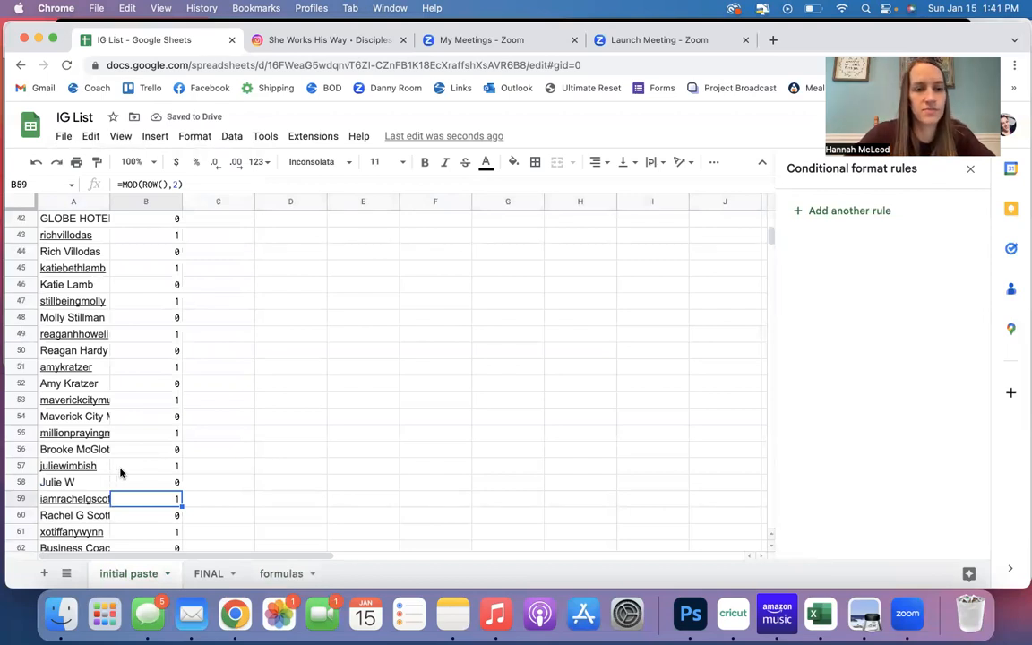
Insert an empty column between the names in column A and the 1/0 values in column B of the initial paste sheet.
scroll(121, 471, down, 3)
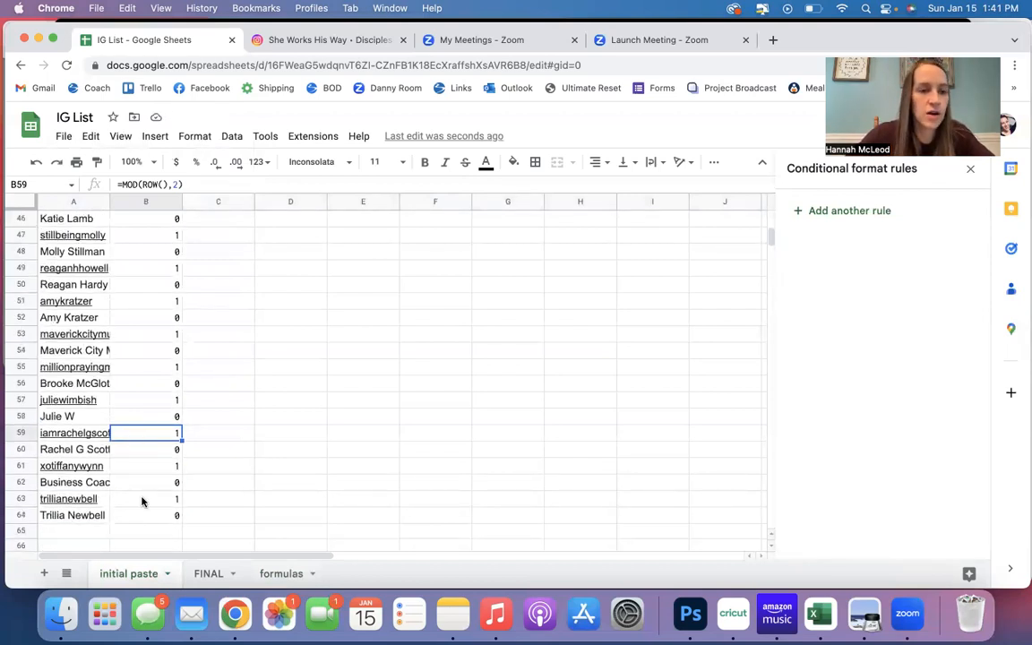
scroll(161, 497, up, 10)
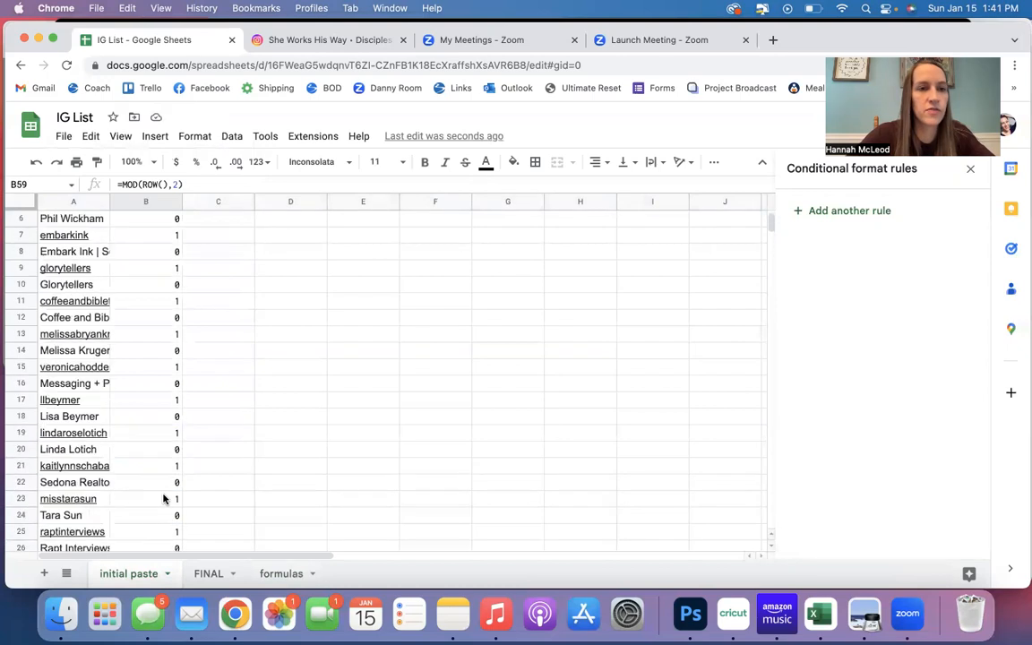
scroll(163, 499, up, 2)
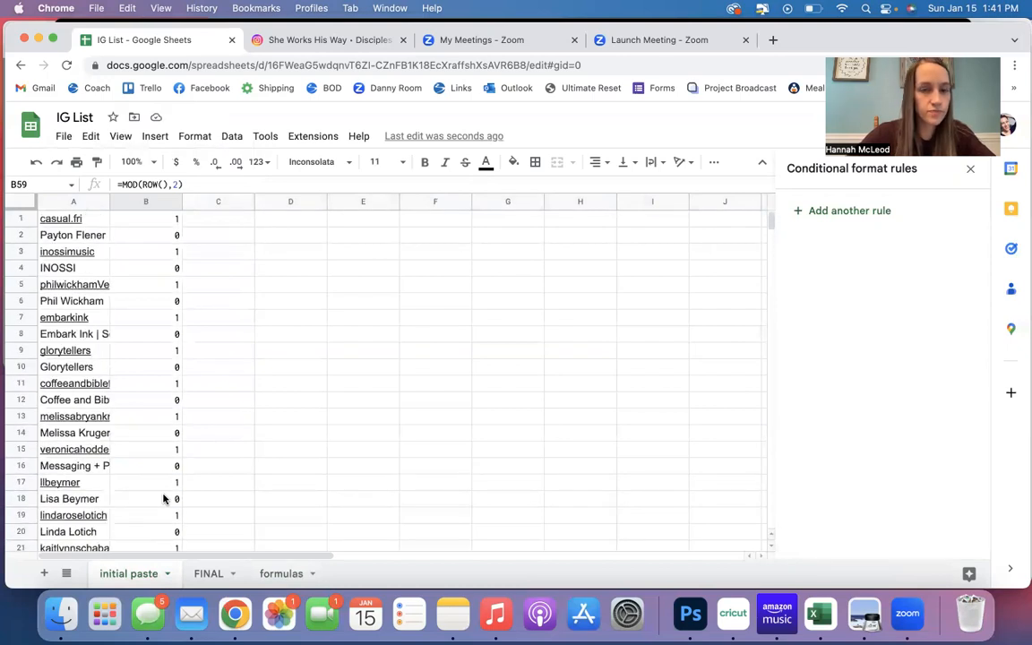
click(142, 202)
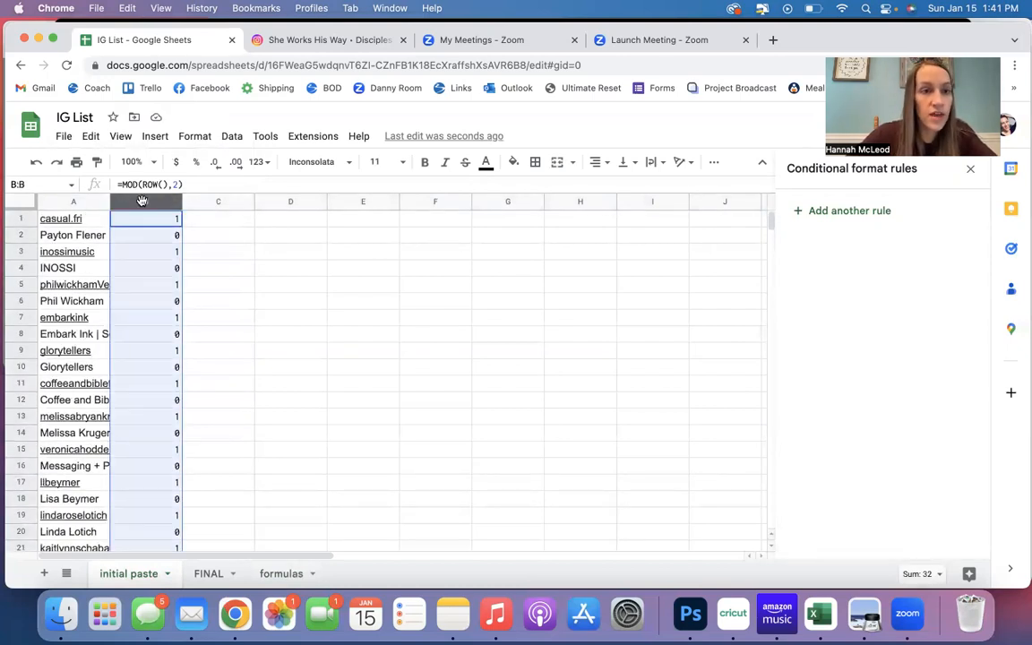
right_click(142, 201)
click(198, 280)
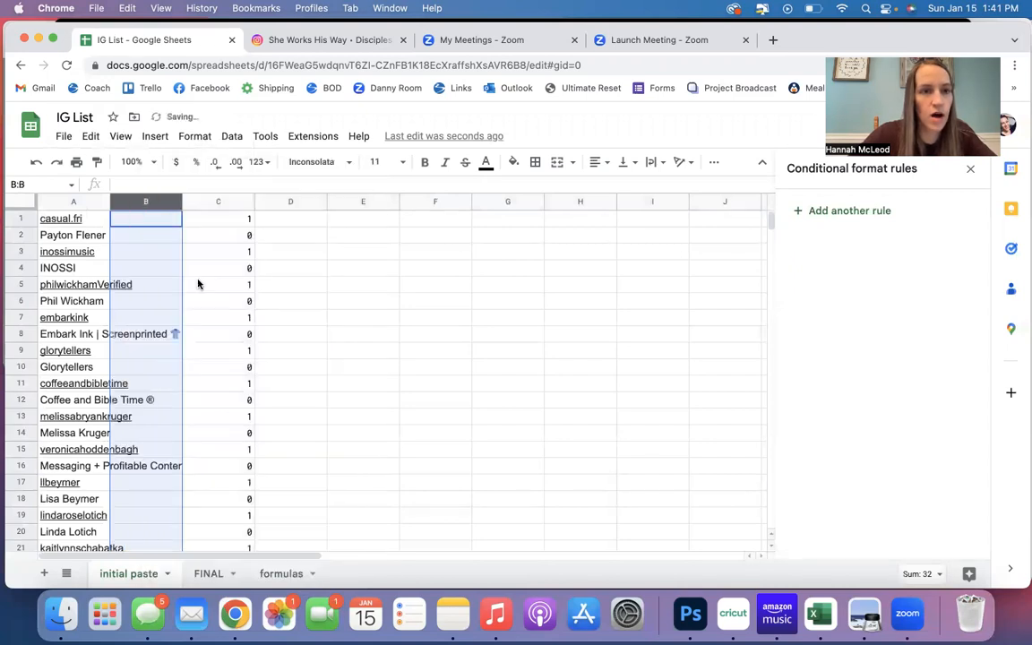
Copy the formula =INDIRECT("A" & (2*ROW())) from A2 of the formulas sheet into B1 of the initial paste sheet and fill it down.
click(154, 221)
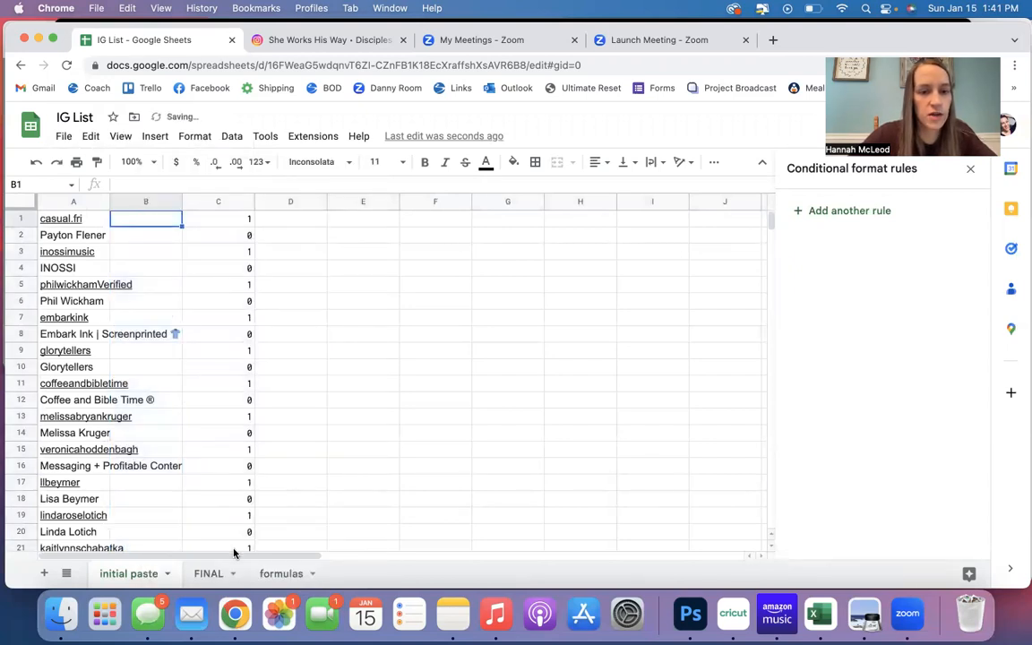
click(279, 573)
click(83, 237)
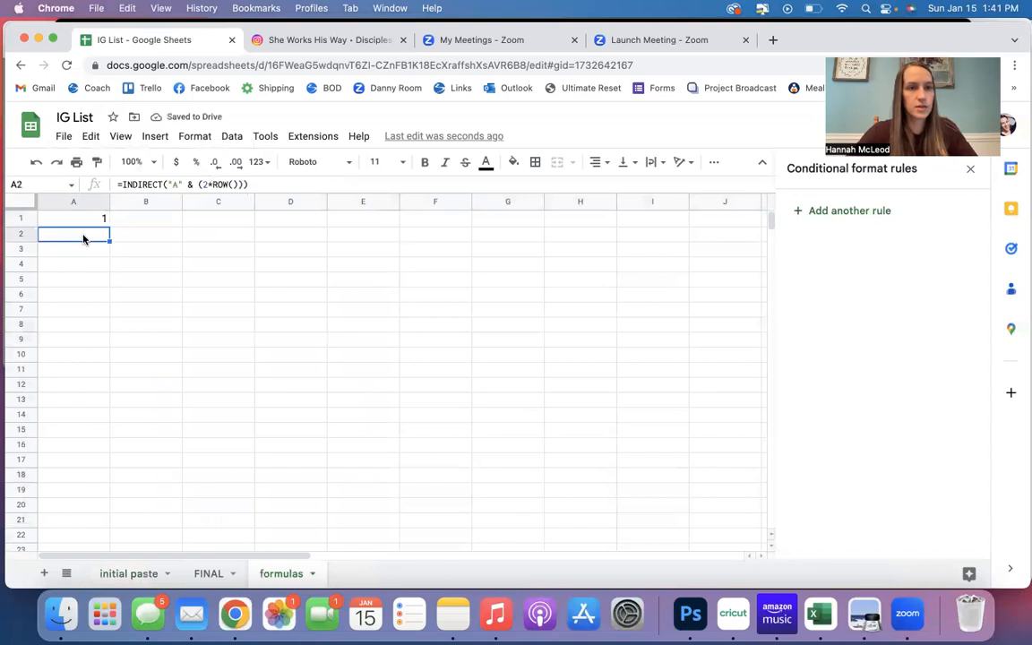
click(267, 184)
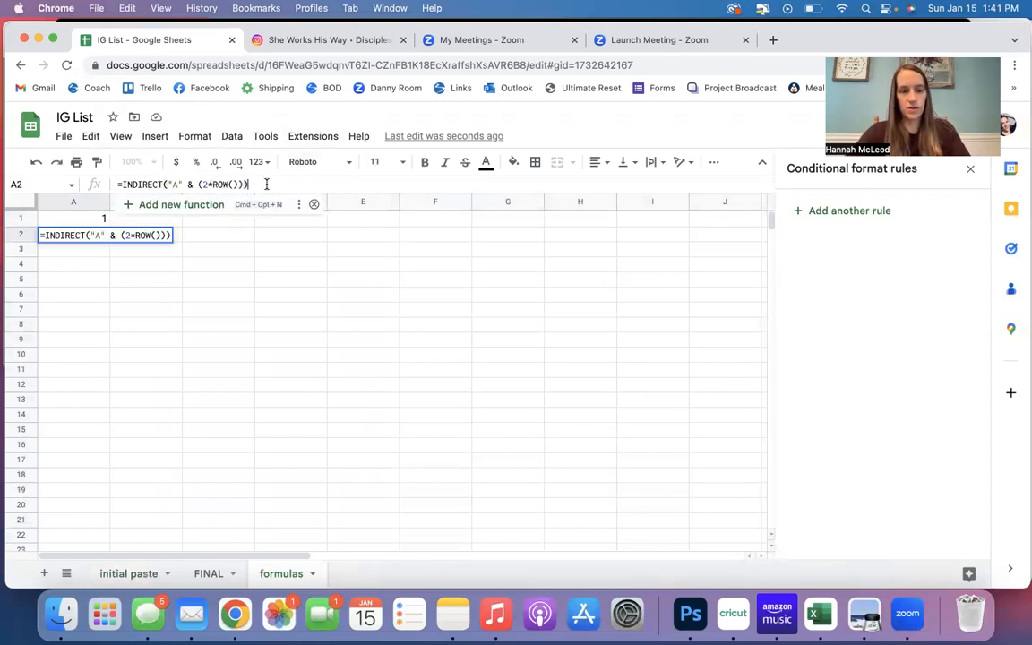
key(super+a)
key(super+c)
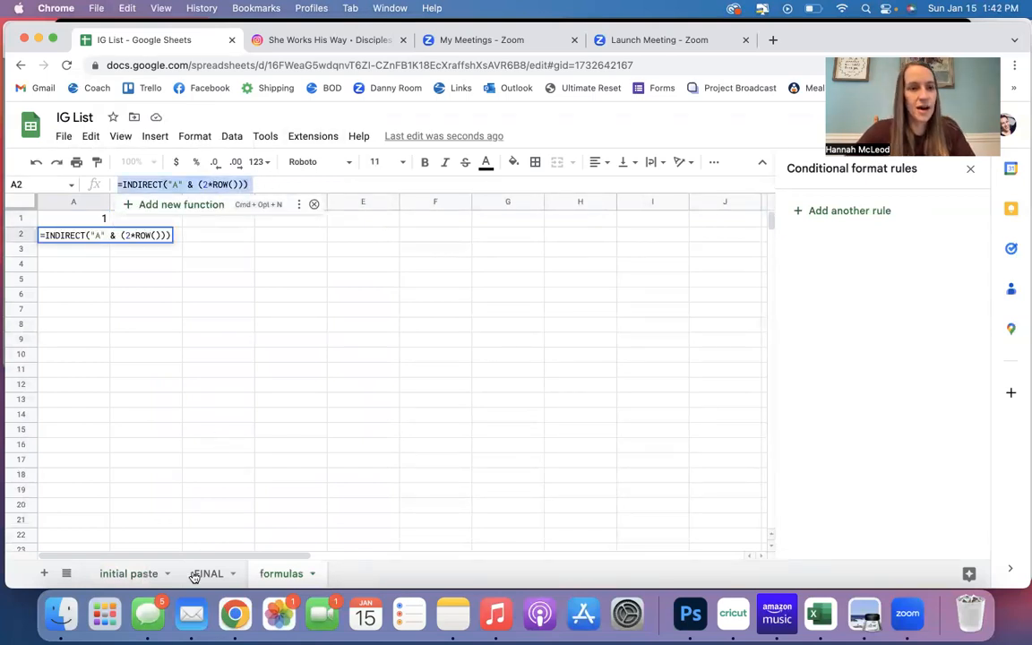
click(125, 580)
key(super+v)
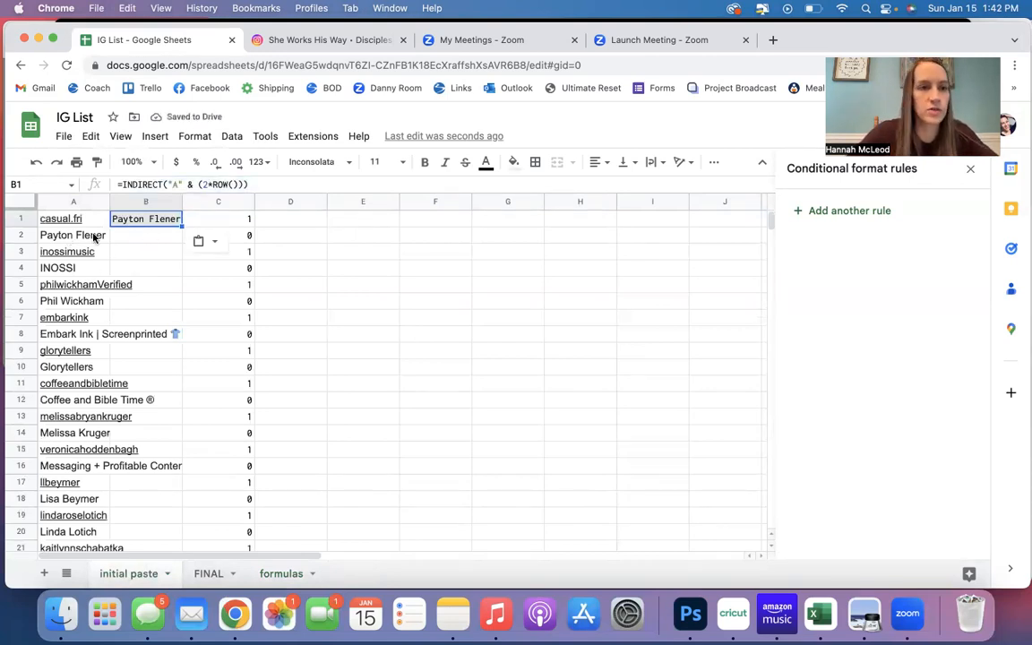
double_click(181, 224)
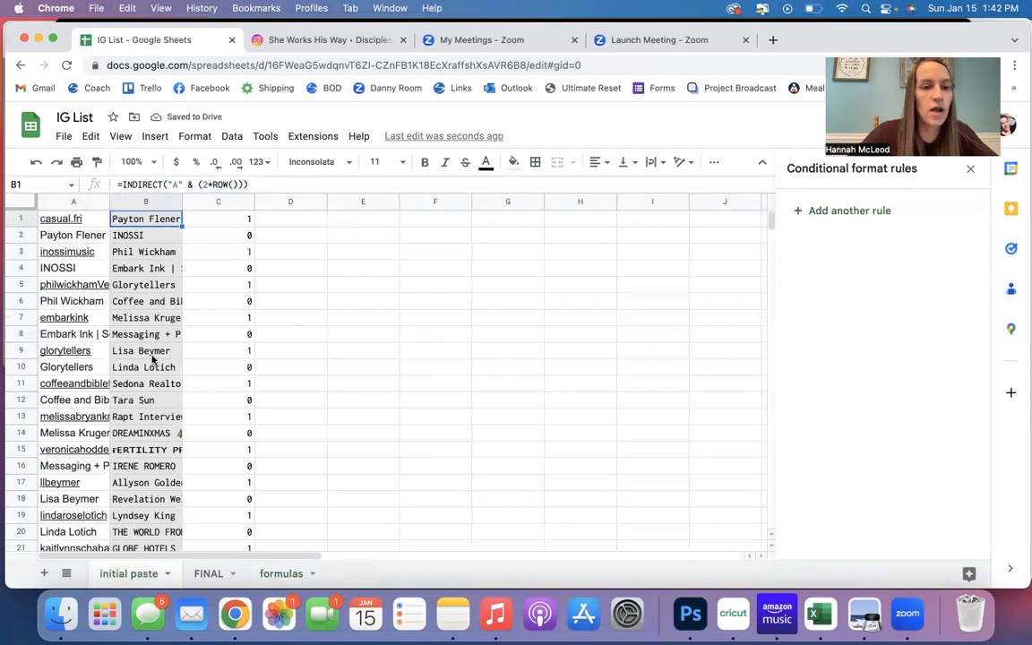
scroll(150, 358, down, 10)
scroll(151, 358, up, 10)
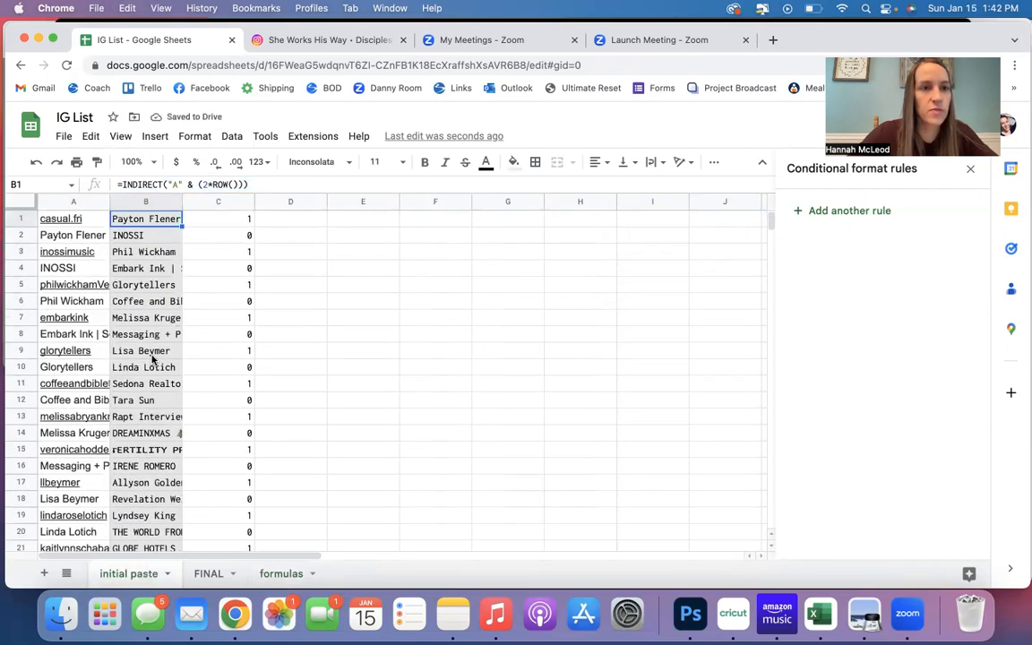
Copy the display names in column B of the initial paste sheet into the FINAL sheet from A1 as values only.
click(149, 200)
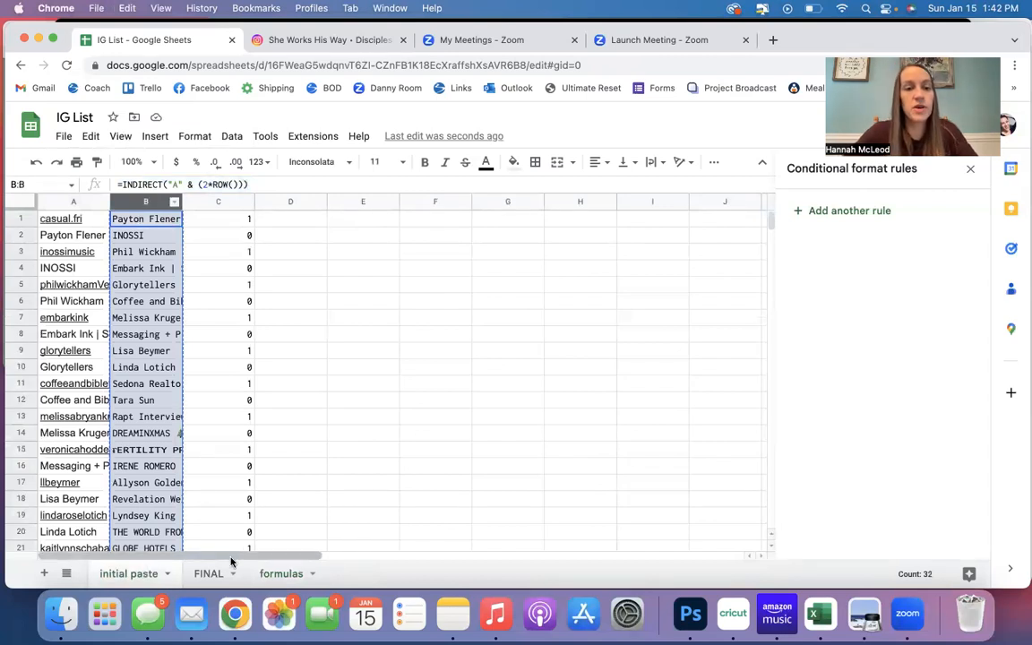
click(208, 575)
click(151, 295)
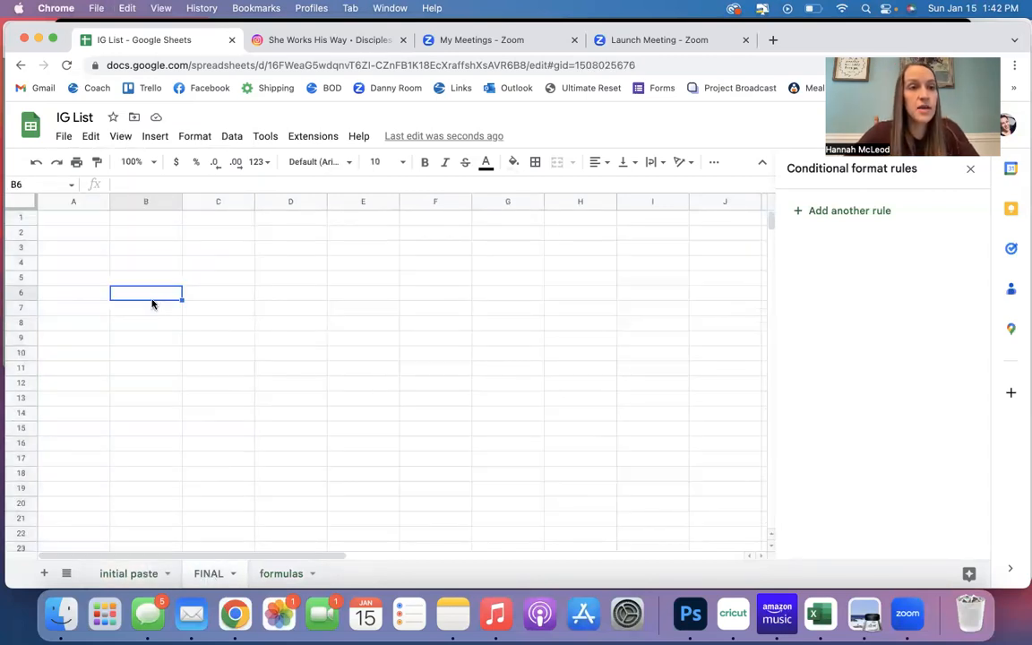
click(74, 222)
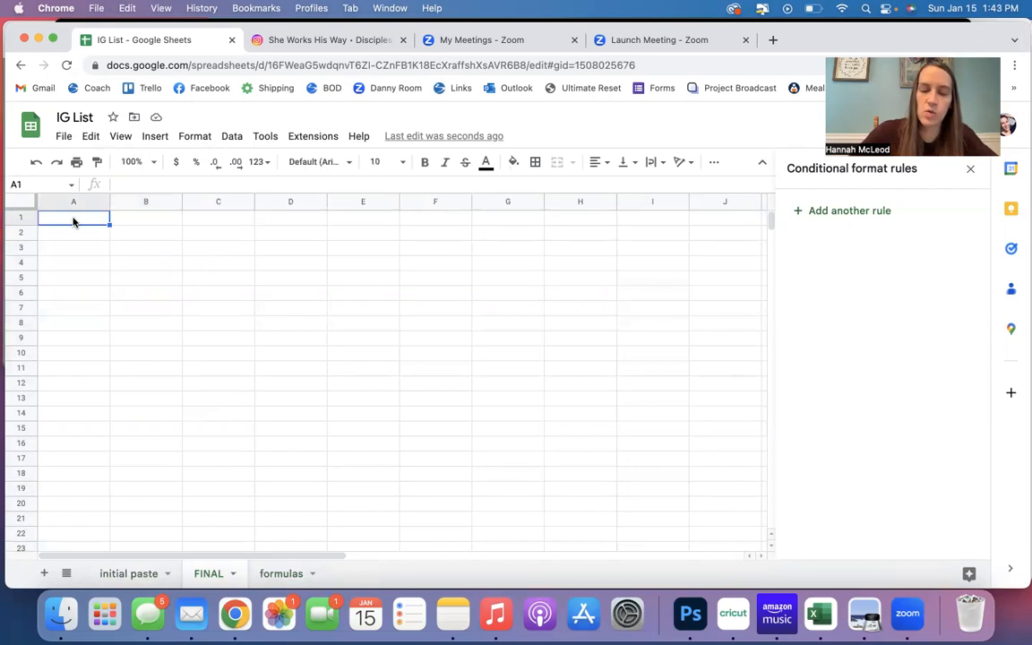
right_click(73, 221)
mouse_move(154, 241)
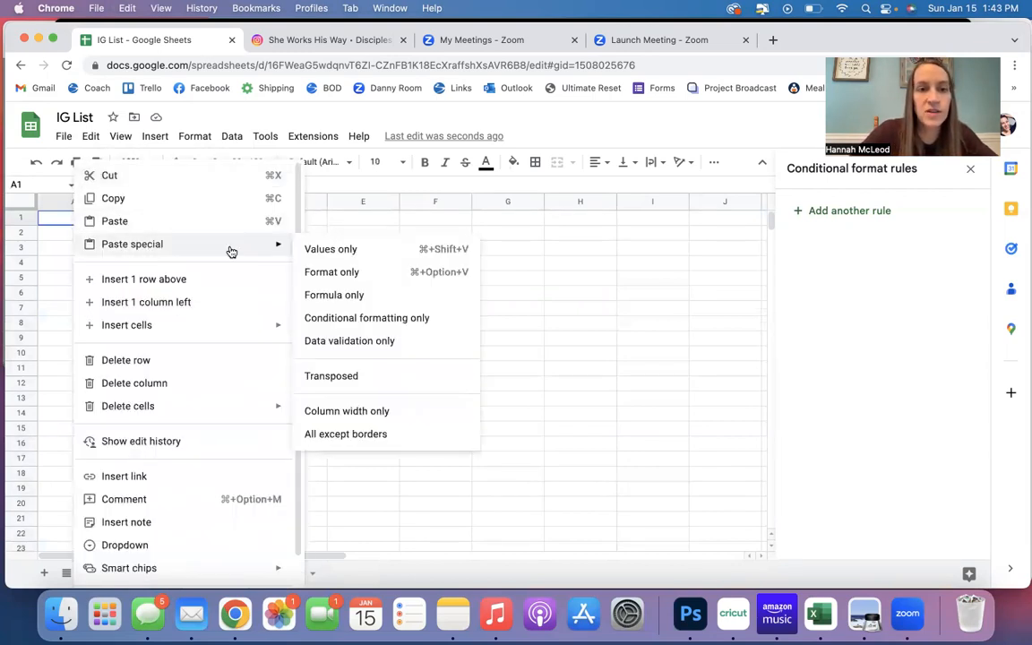
click(318, 258)
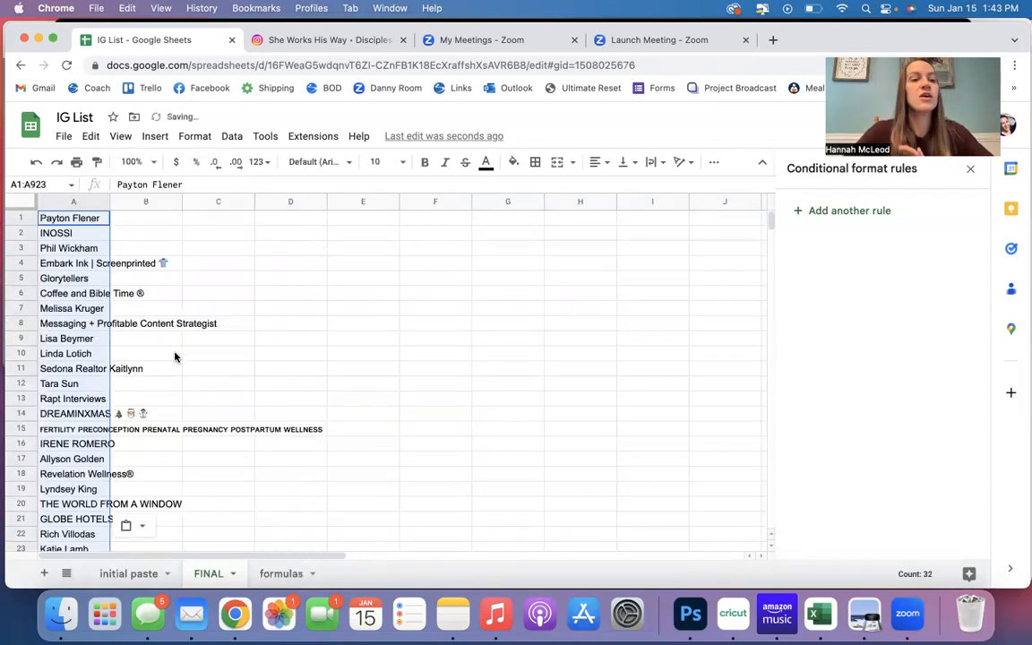
Delete the INDIRECT formula column B from the initial paste sheet.
click(132, 573)
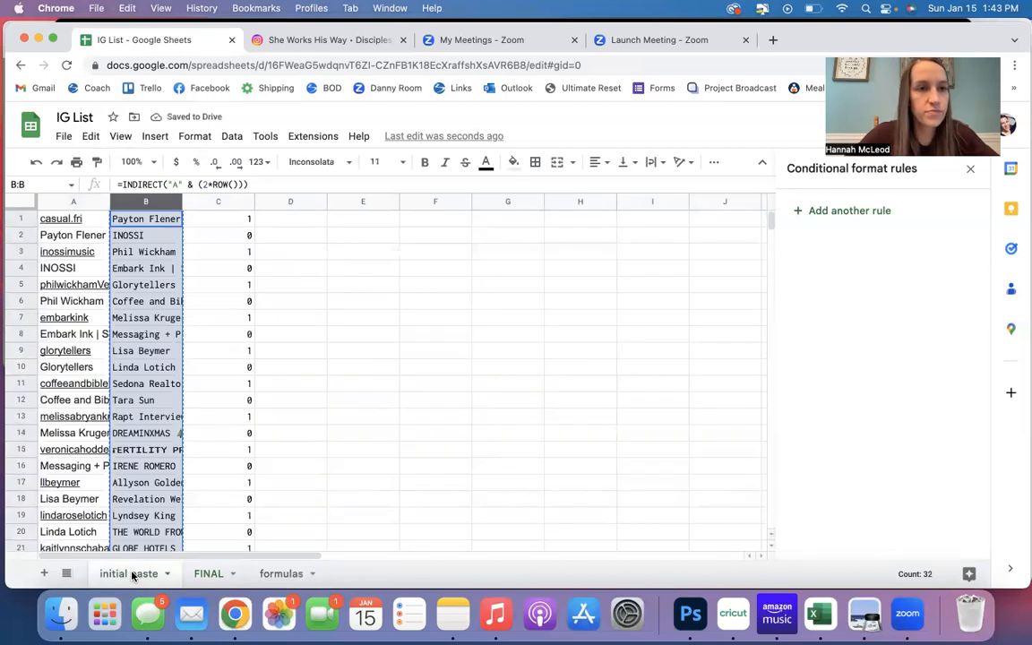
right_click(149, 206)
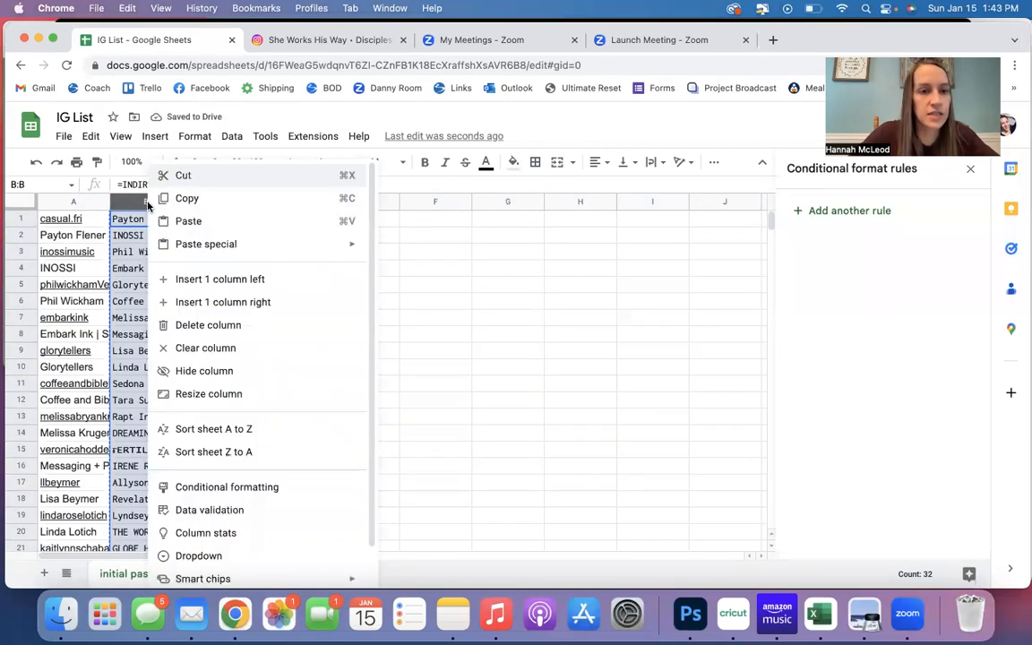
click(198, 328)
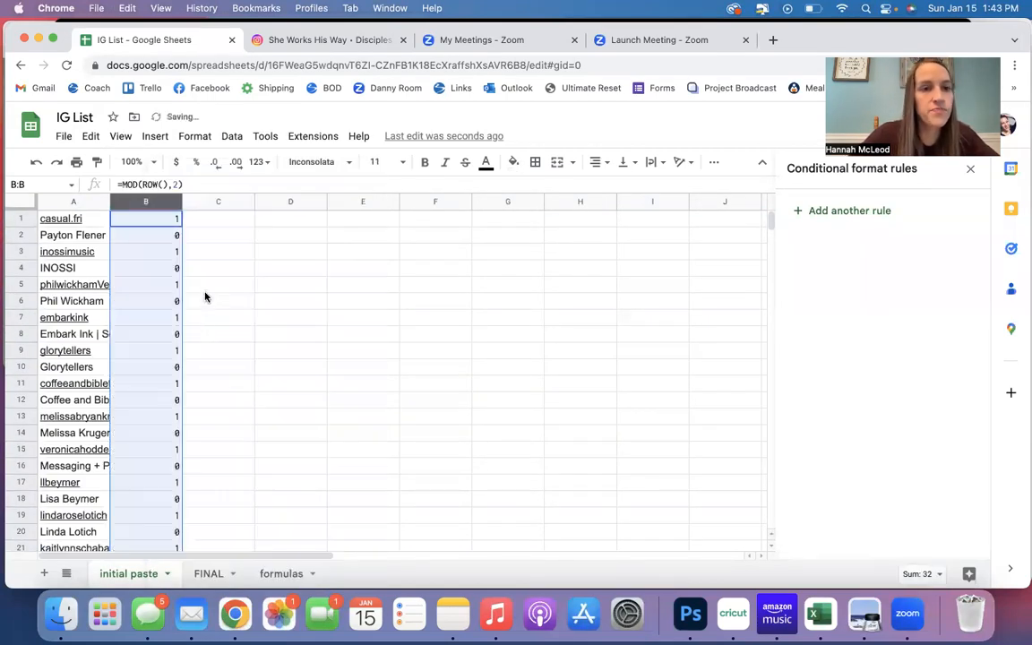
click(192, 237)
Create a filter on column B of the initial paste sheet and exclude the value 1.
click(152, 202)
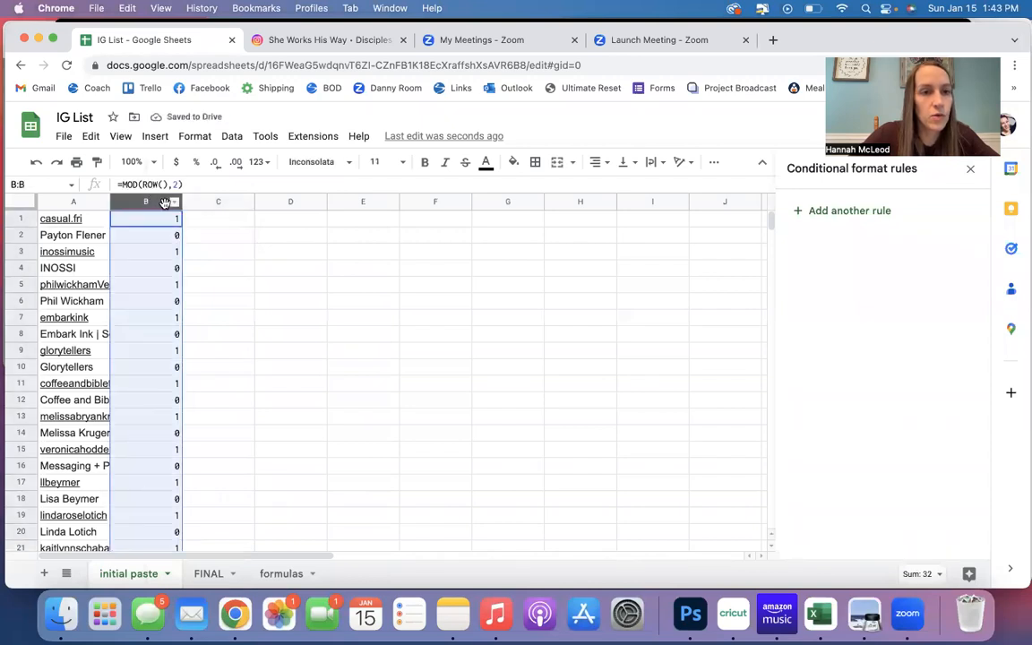
click(232, 136)
click(266, 224)
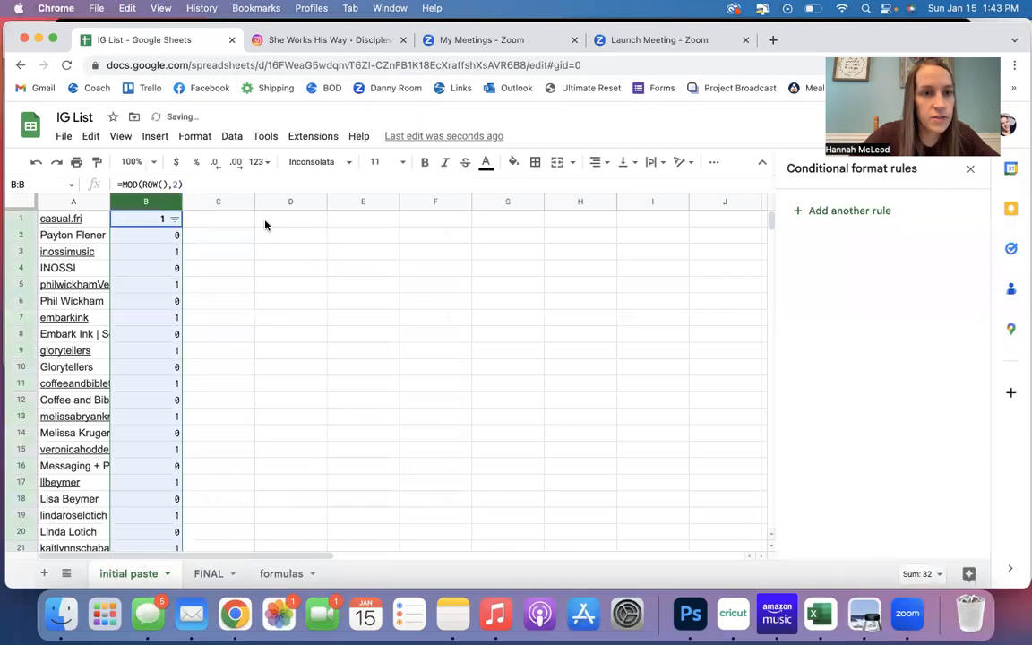
click(174, 220)
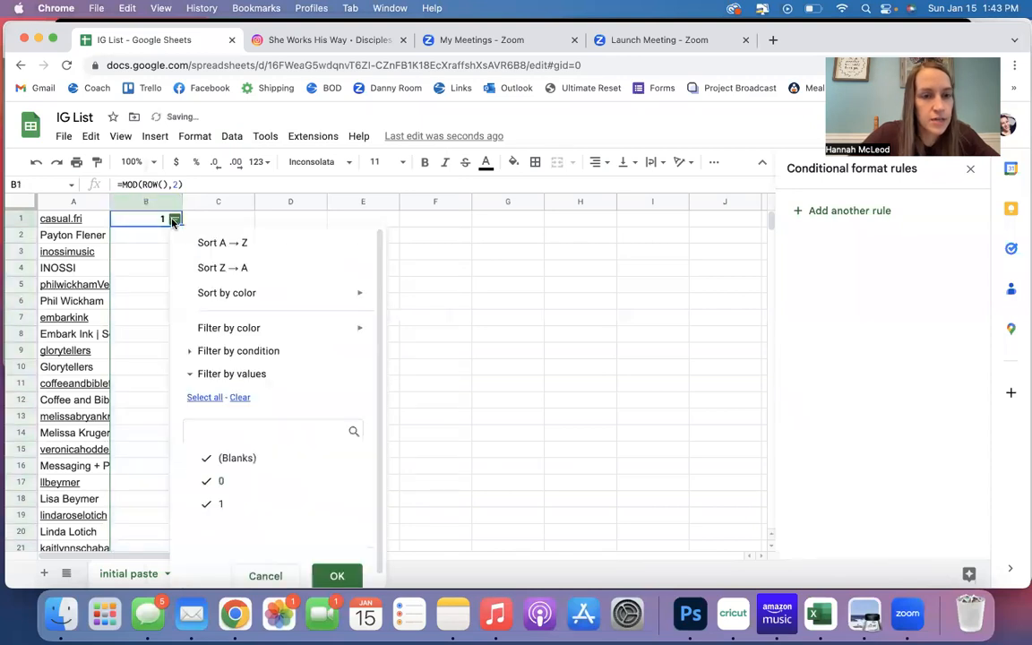
click(206, 506)
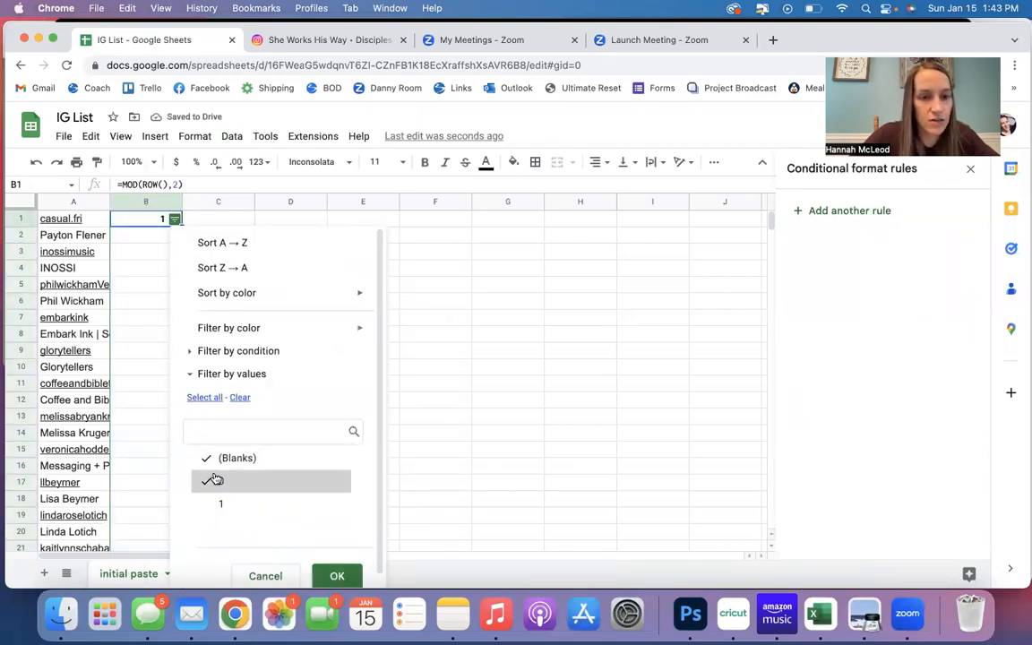
click(335, 575)
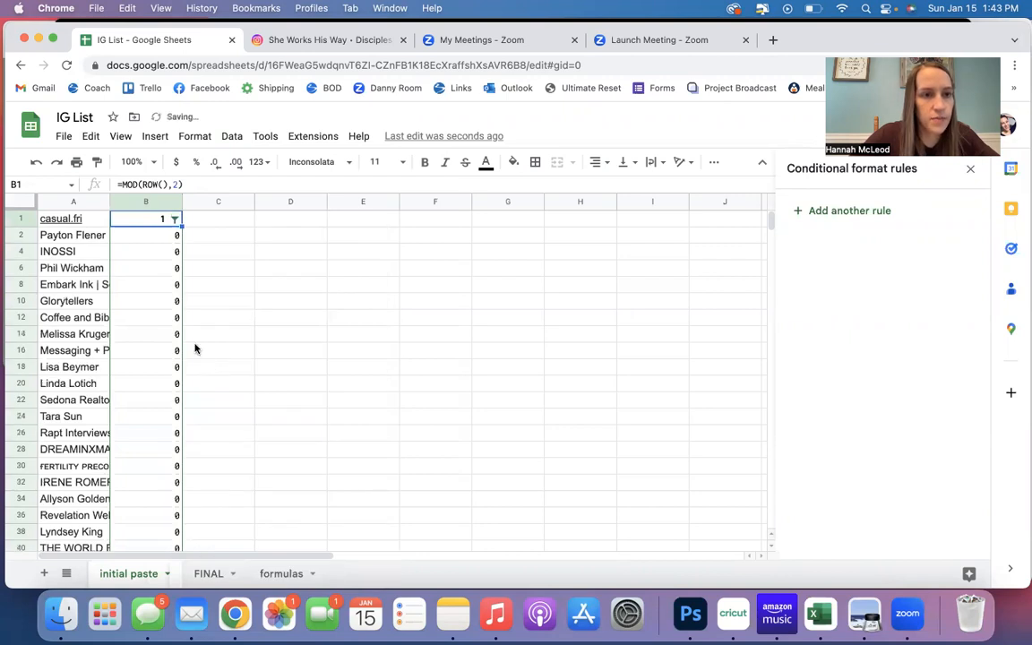
Delete the filtered display-name rows from row 2 through row 64.
click(19, 236)
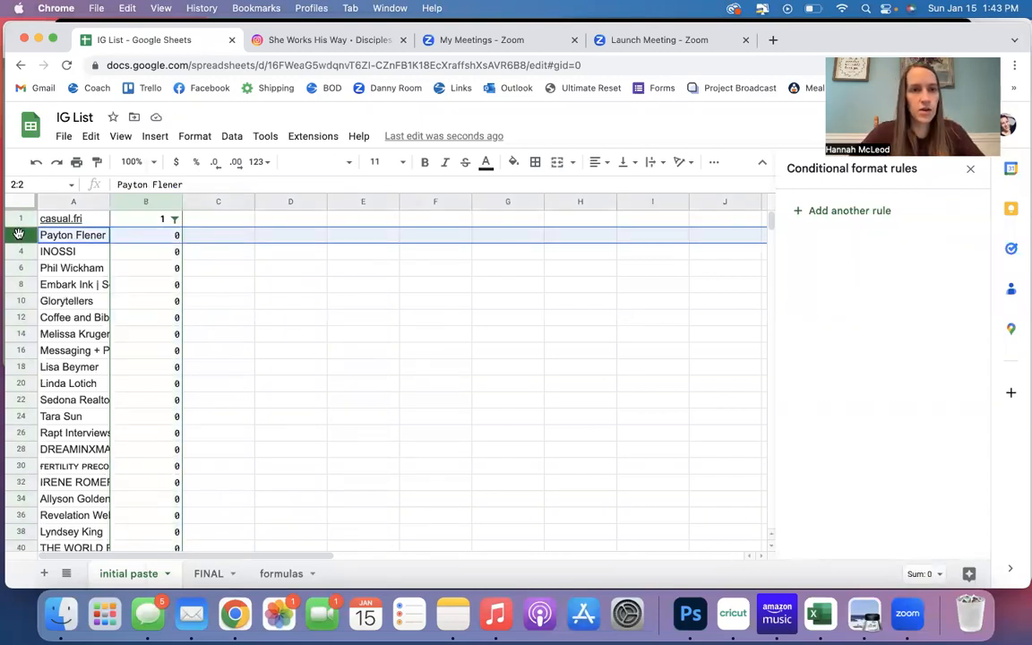
key(super+shift+Down)
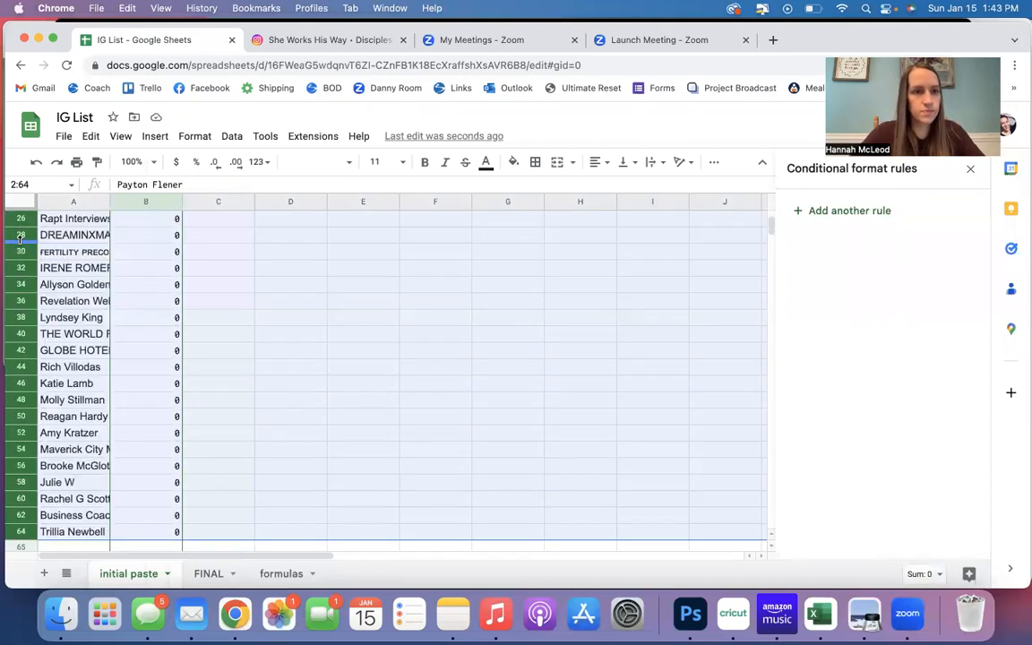
right_click(18, 285)
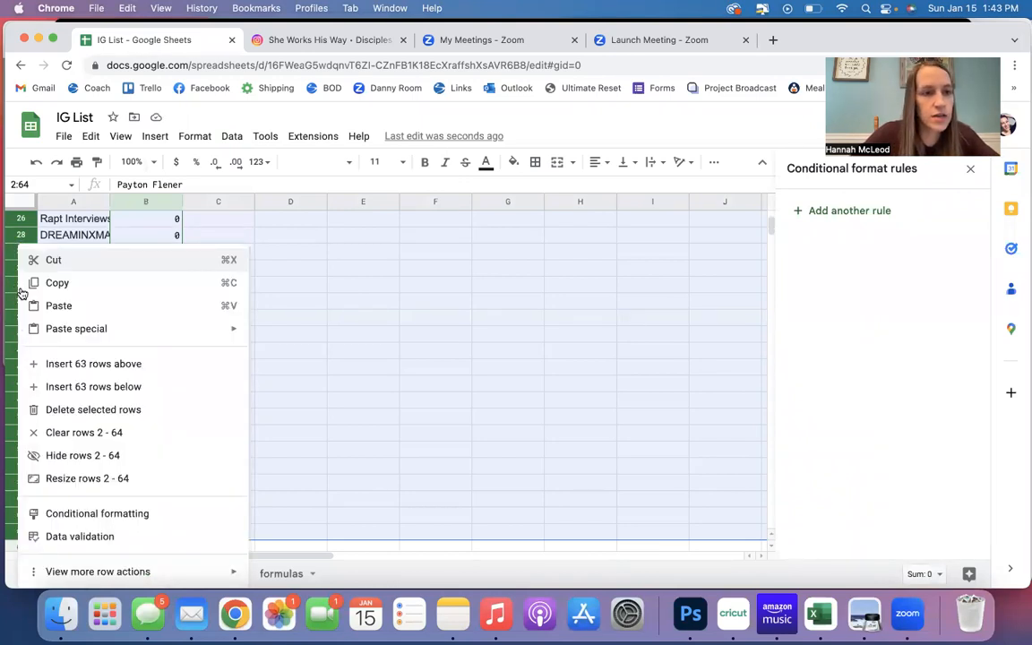
click(90, 410)
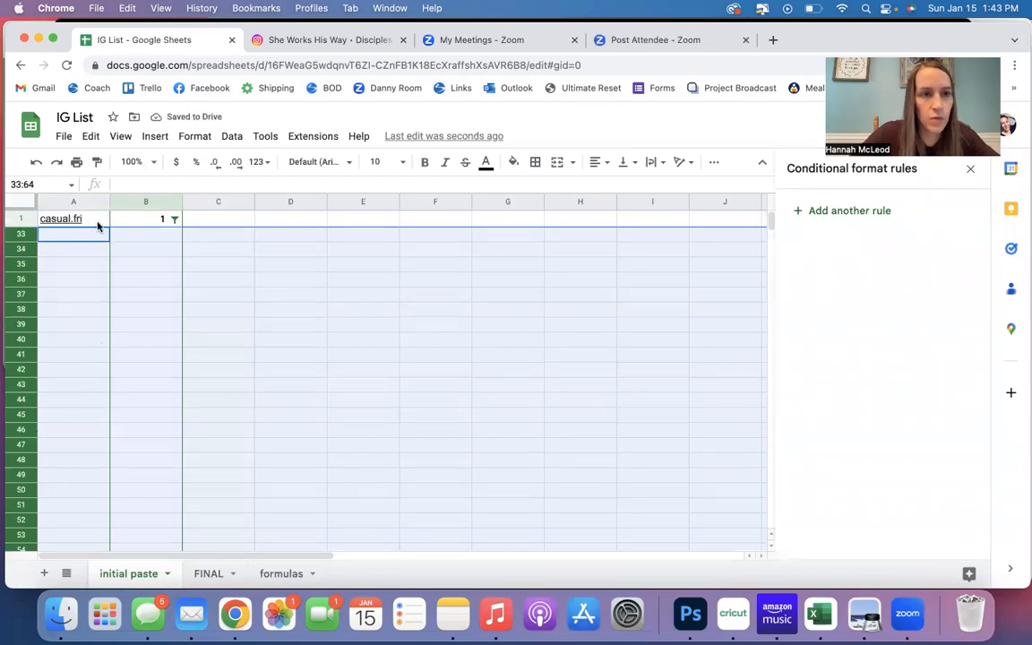
Remove the filter from column B of the initial paste sheet.
click(156, 201)
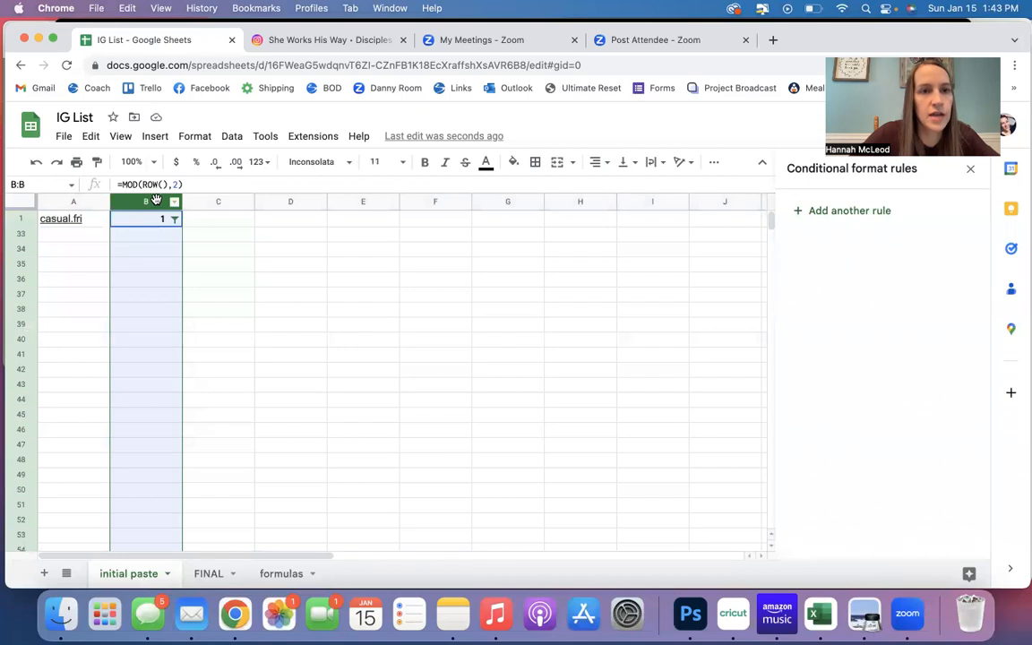
click(232, 136)
click(266, 222)
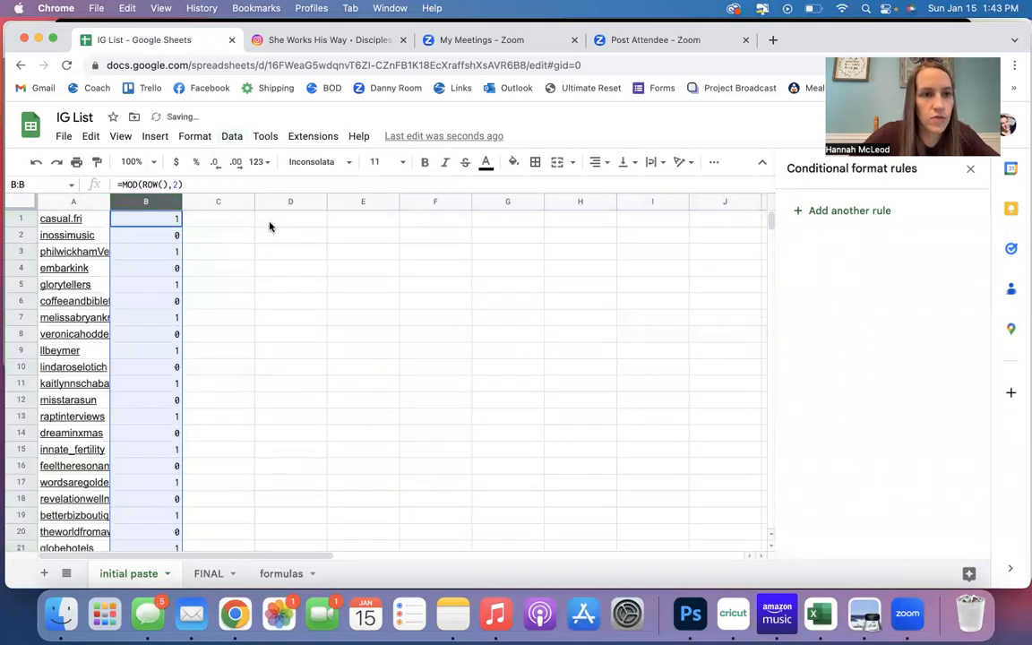
Copy the account handles in column A of the initial paste sheet into the FINAL sheet from B1 as values only.
click(71, 202)
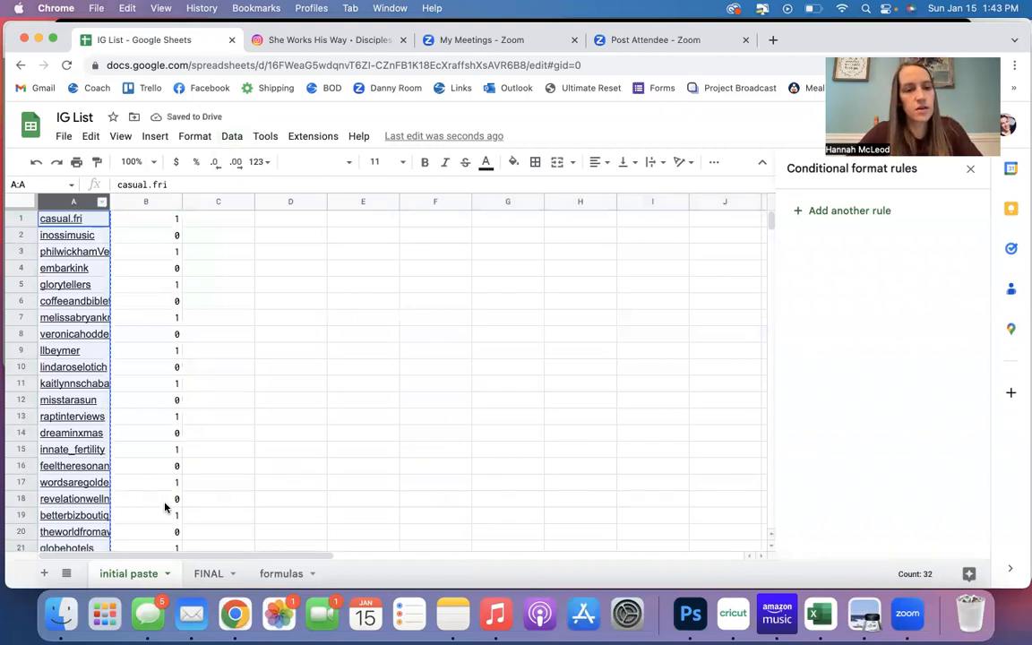
click(206, 574)
click(142, 218)
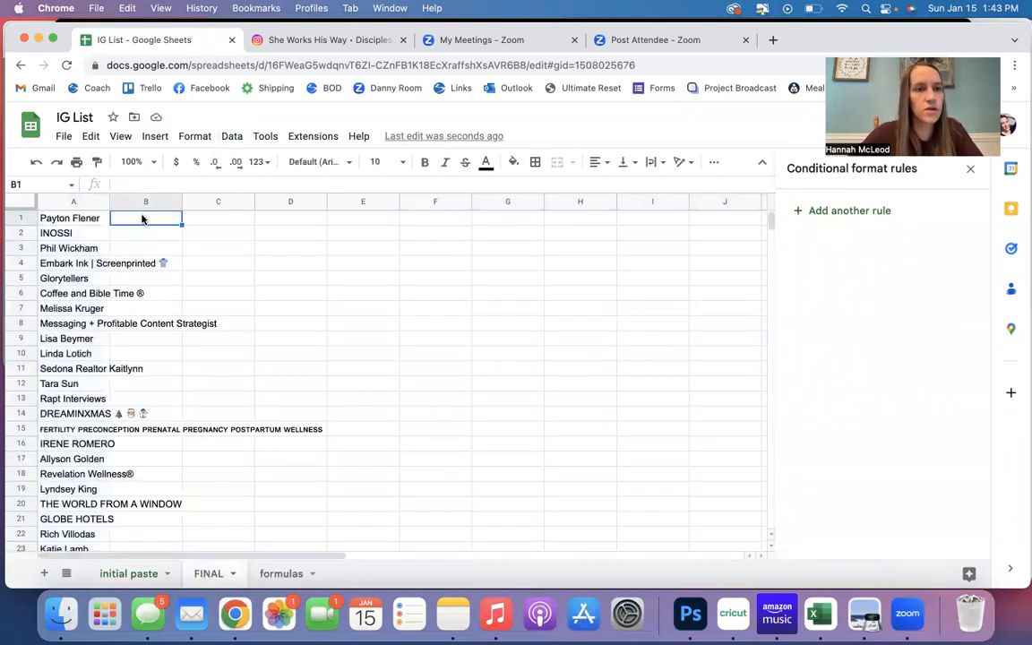
right_click(142, 219)
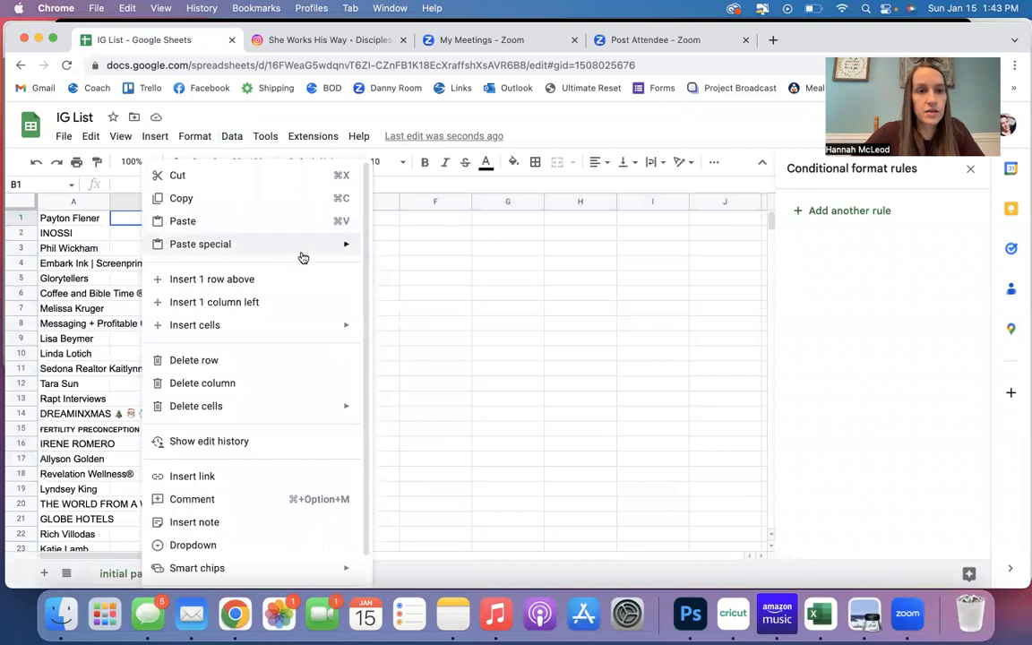
mouse_move(304, 251)
click(381, 250)
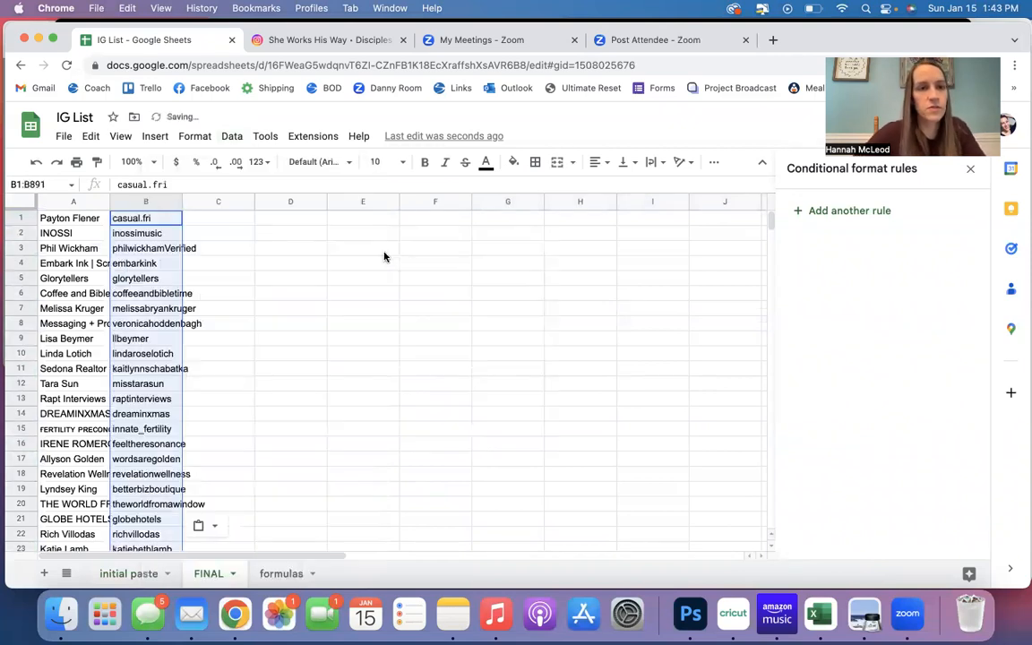
Insert a blank row above row 1 of the FINAL sheet for column headers.
click(240, 281)
scroll(240, 281, down, 6)
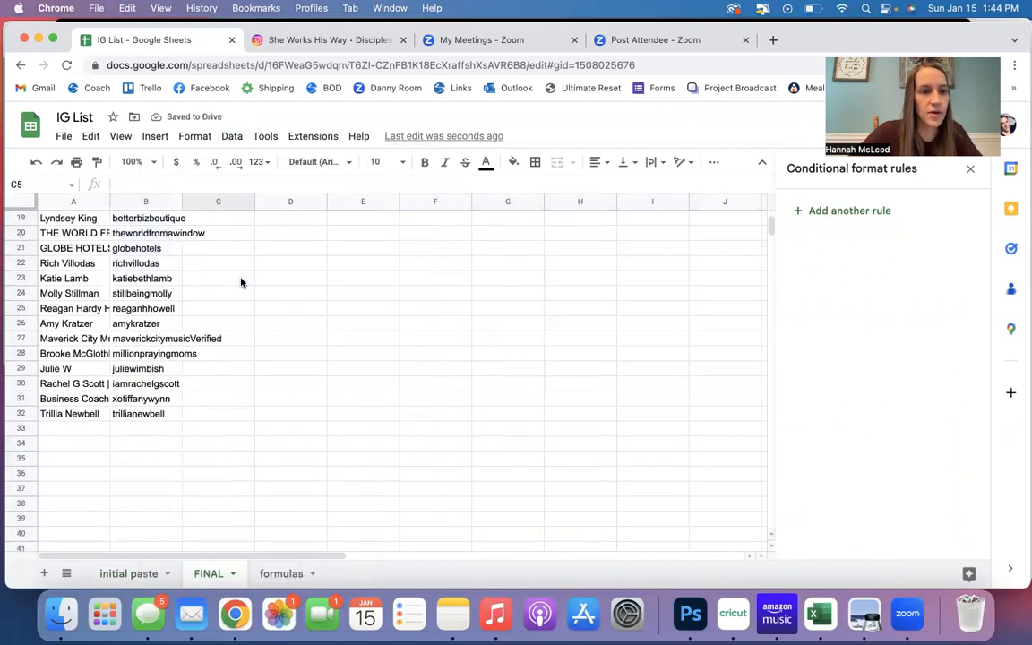
scroll(240, 281, up, 6)
right_click(20, 218)
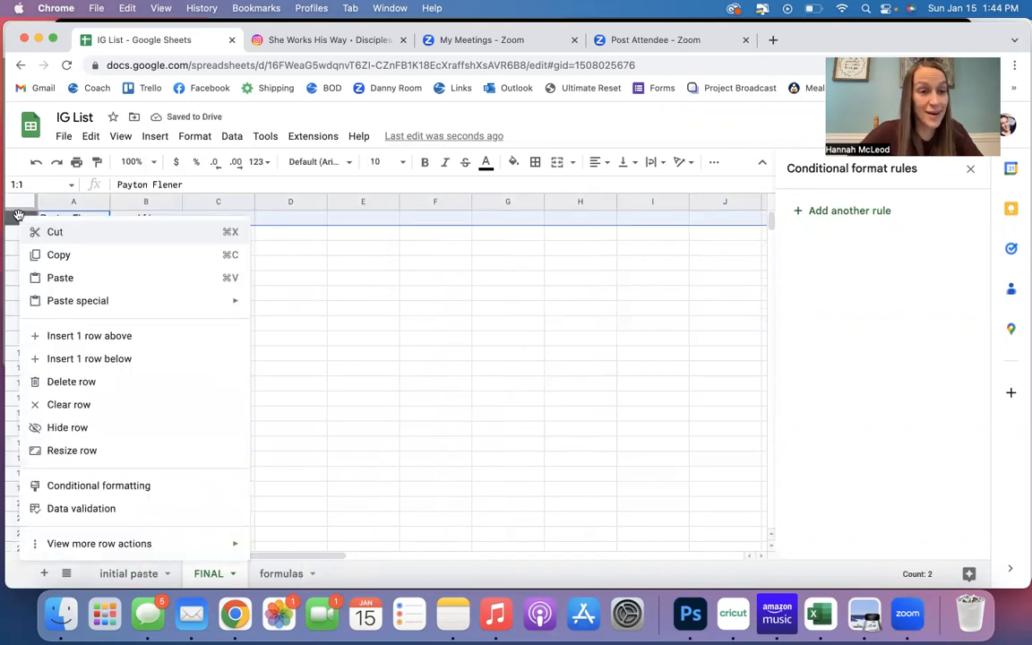
click(77, 336)
Enter the headers NAME, HANDLE and TRACK in cells A1, B1 and C1.
click(57, 222)
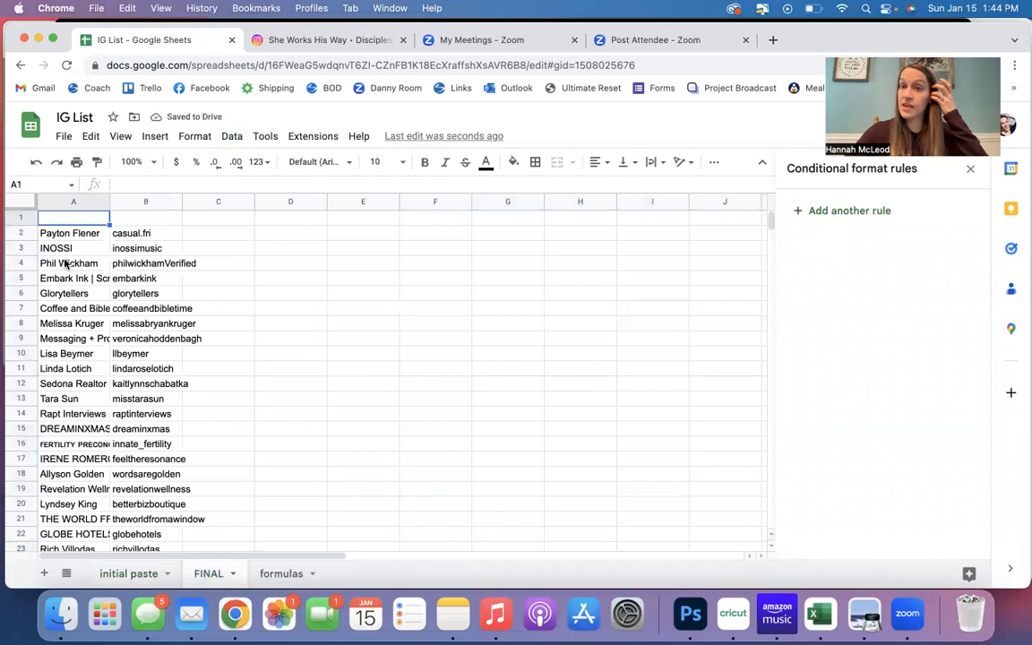
text(NAME)
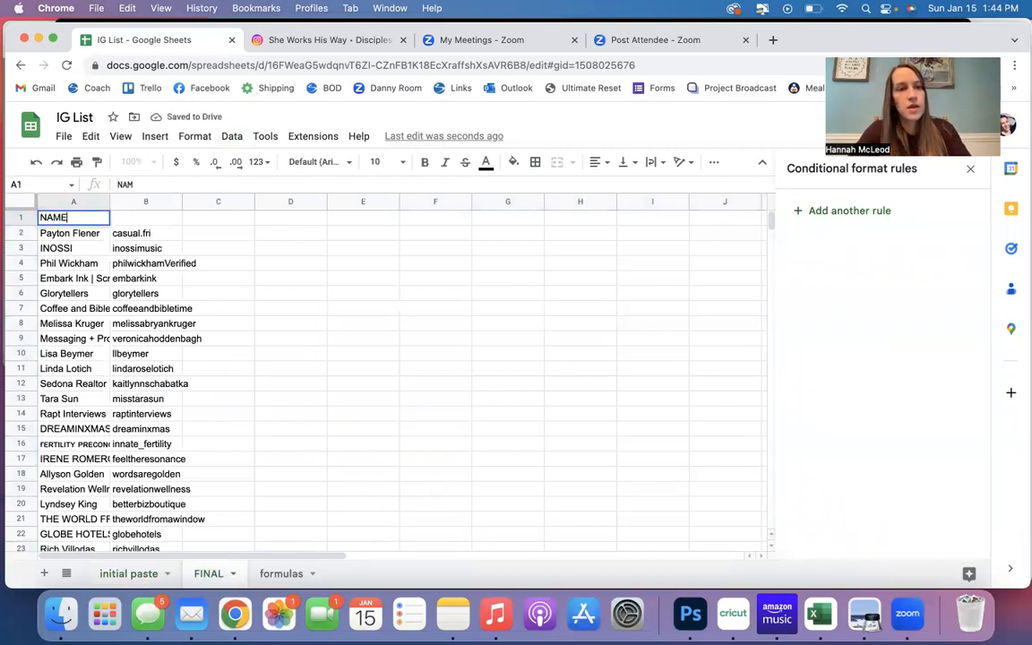
key(Tab)
text(HANDLE)
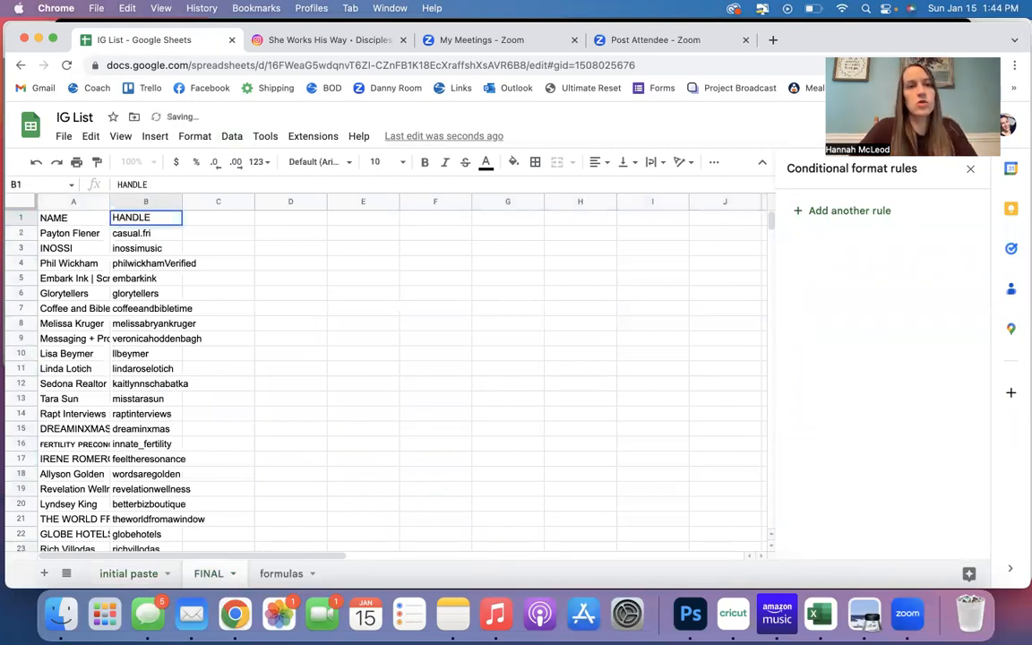
key(Tab)
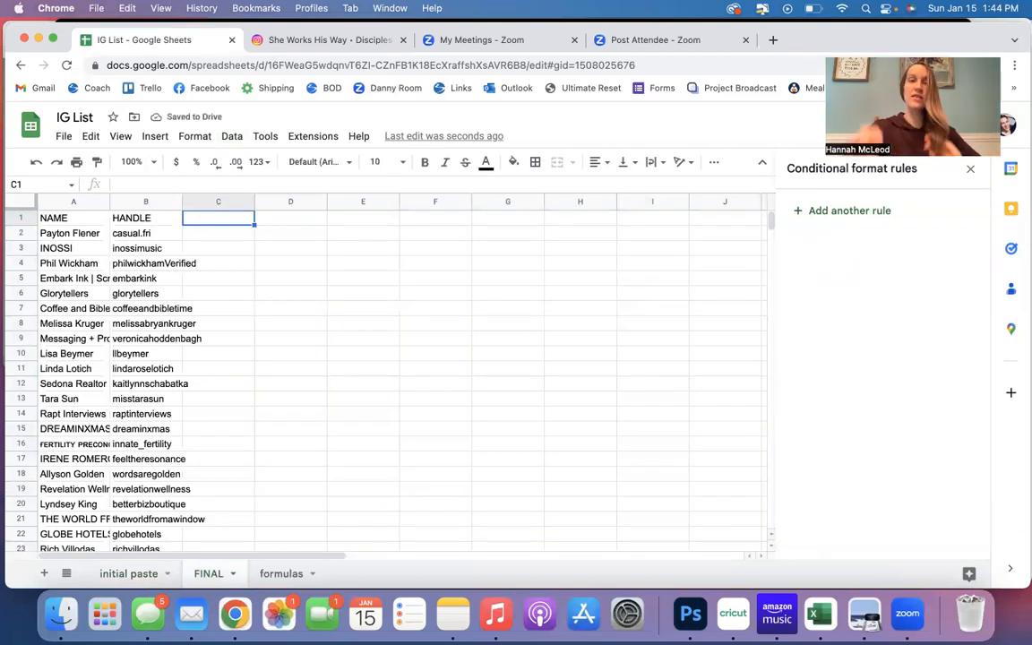
text(TRACK)
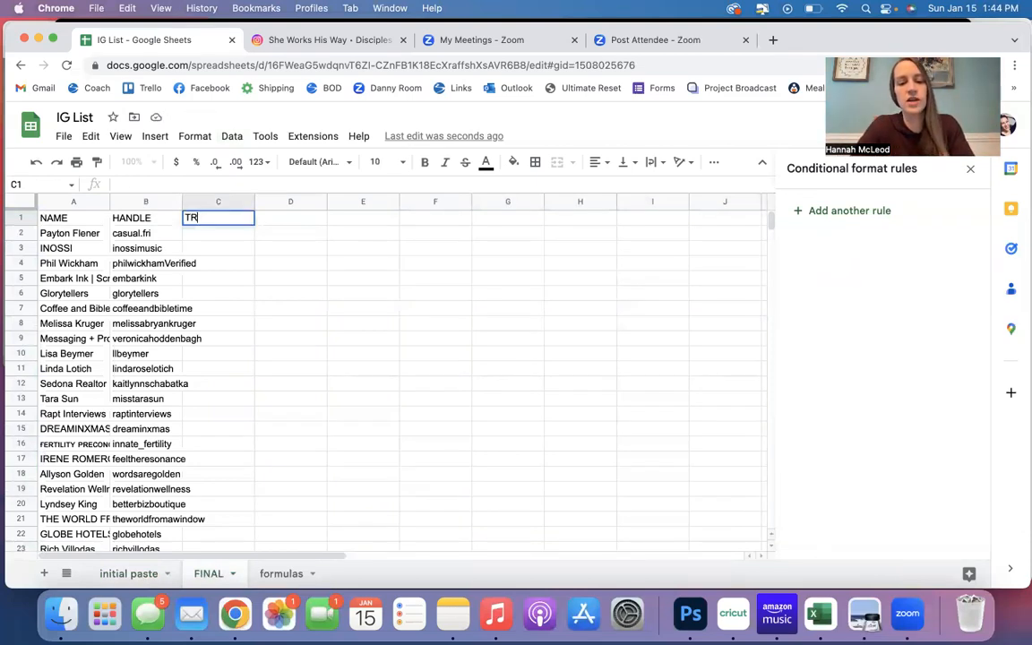
key(Return)
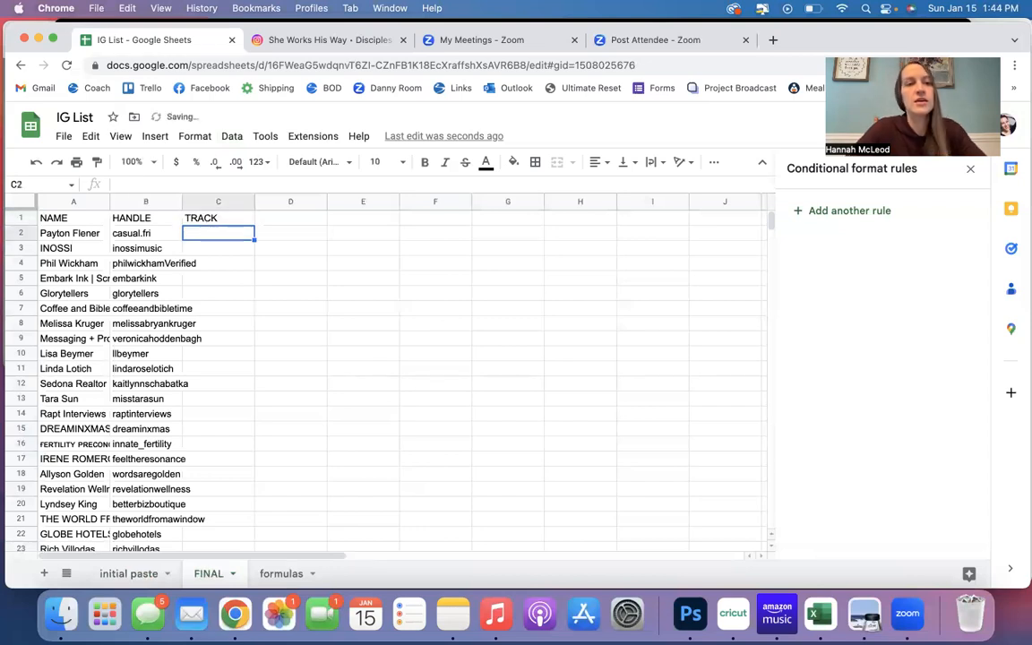
Add a conditional formatting rule to column C that fills cells blue when they are not empty.
click(215, 202)
click(194, 136)
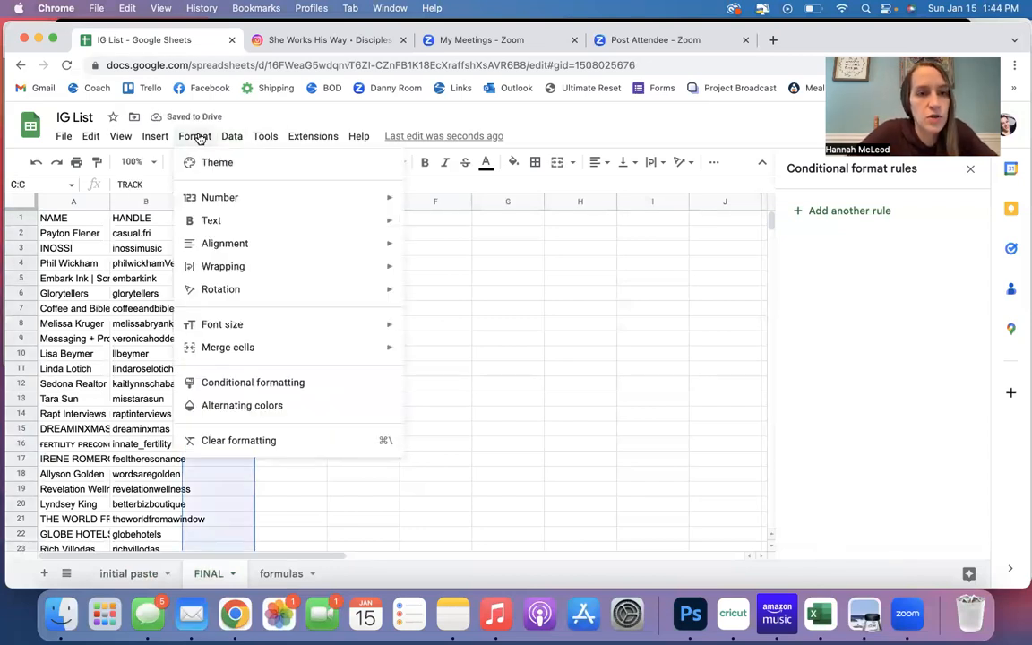
click(284, 383)
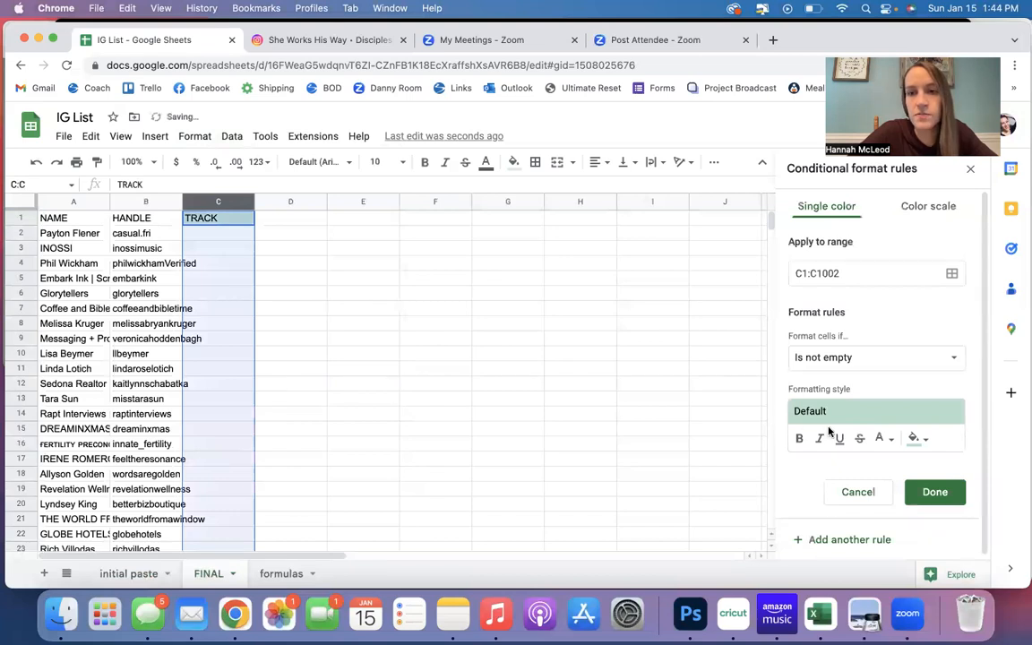
click(882, 360)
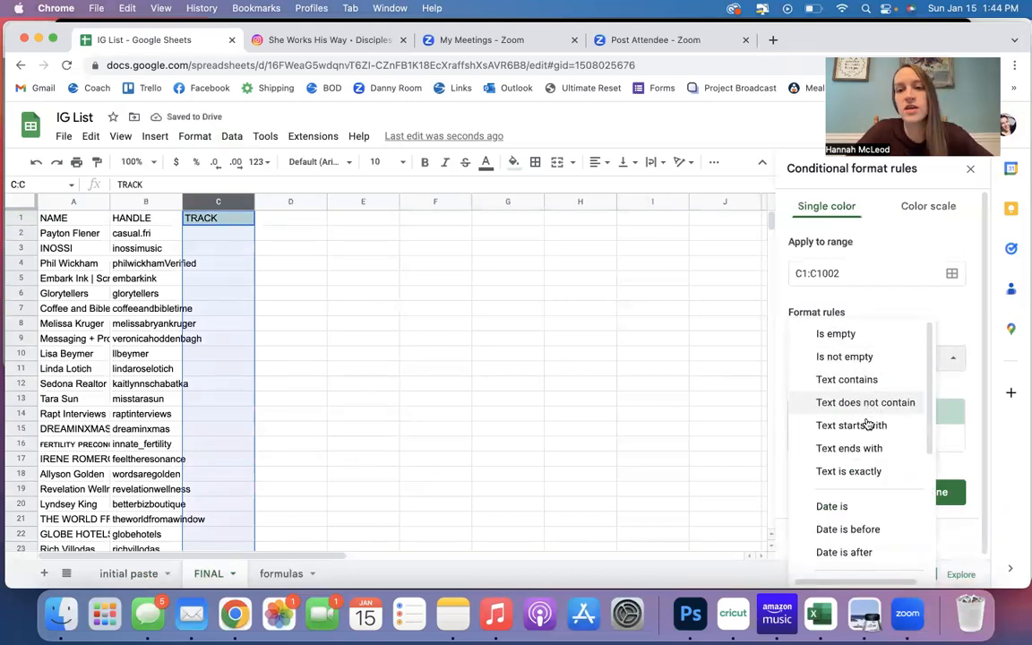
click(852, 357)
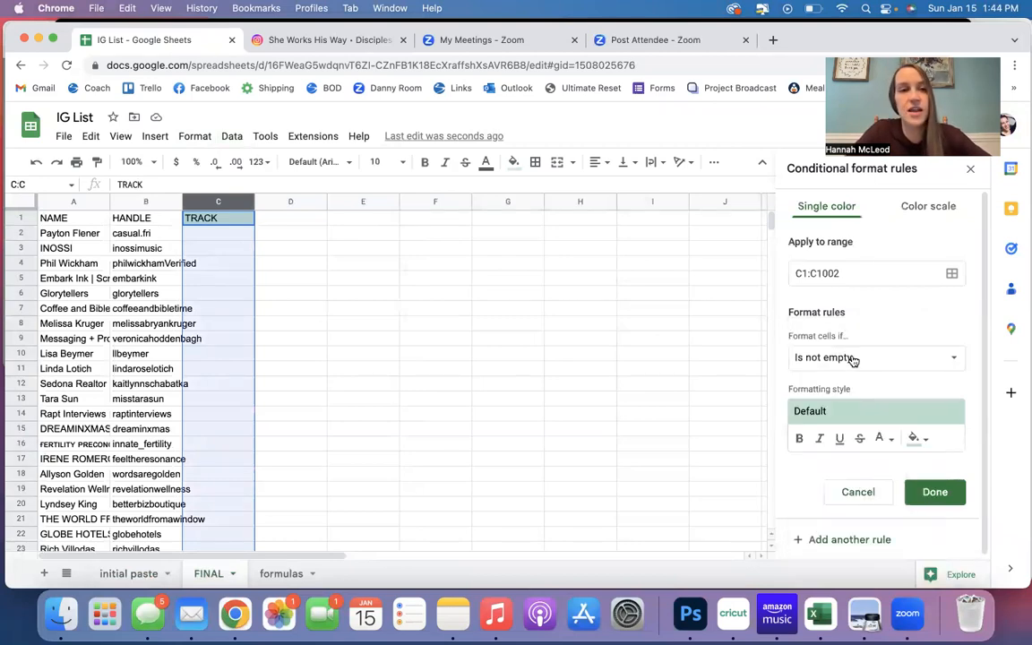
click(915, 437)
click(868, 283)
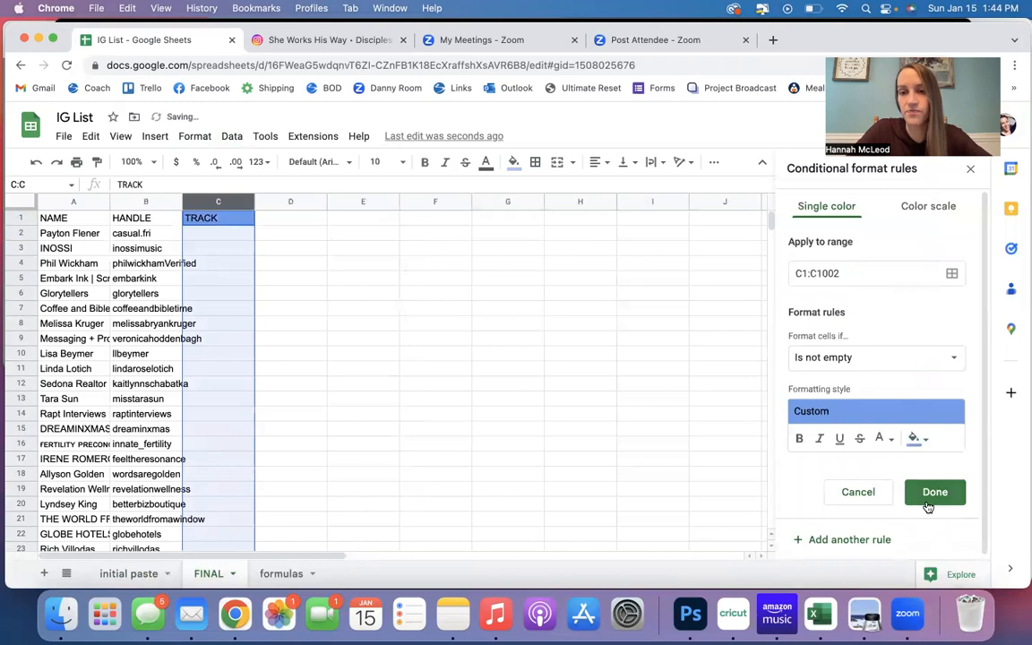
click(928, 500)
Mark cells C5 and C8 of the TRACK column with x.
click(238, 279)
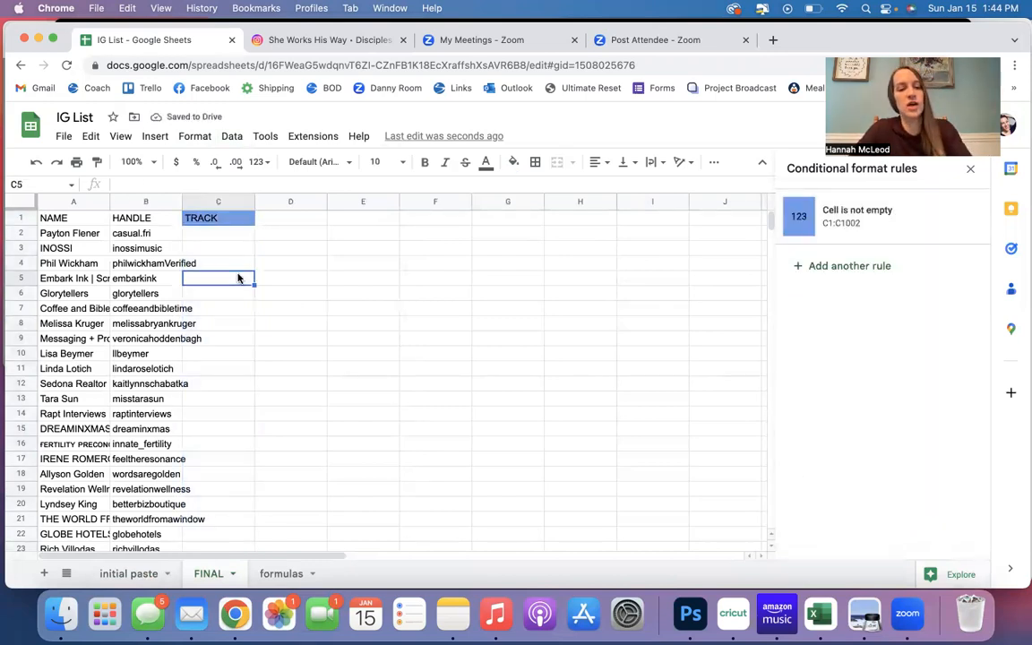
text(x)
key(Down)
key(Down)
key(Down)
text(x)
key(Down)
key(Down)
key(Down)
key(Down)
key(Down)
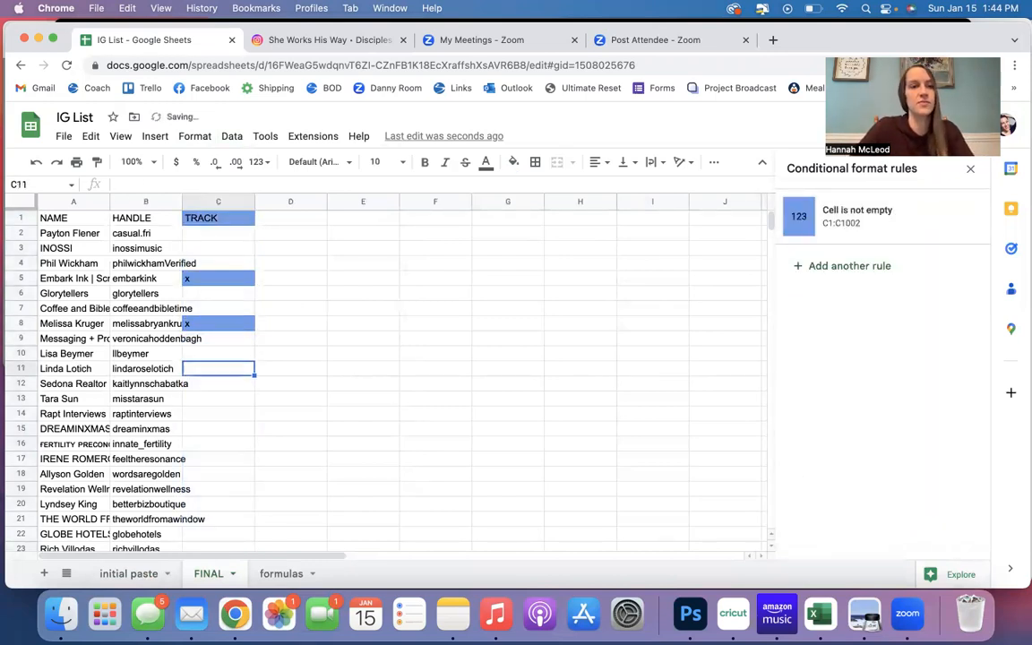
Enter happy in cells C13, C18 and C22 of the TRACK column.
text(happy)
key(Return)
click(218, 474)
text(happy)
key(Return)
click(215, 535)
text(happy)
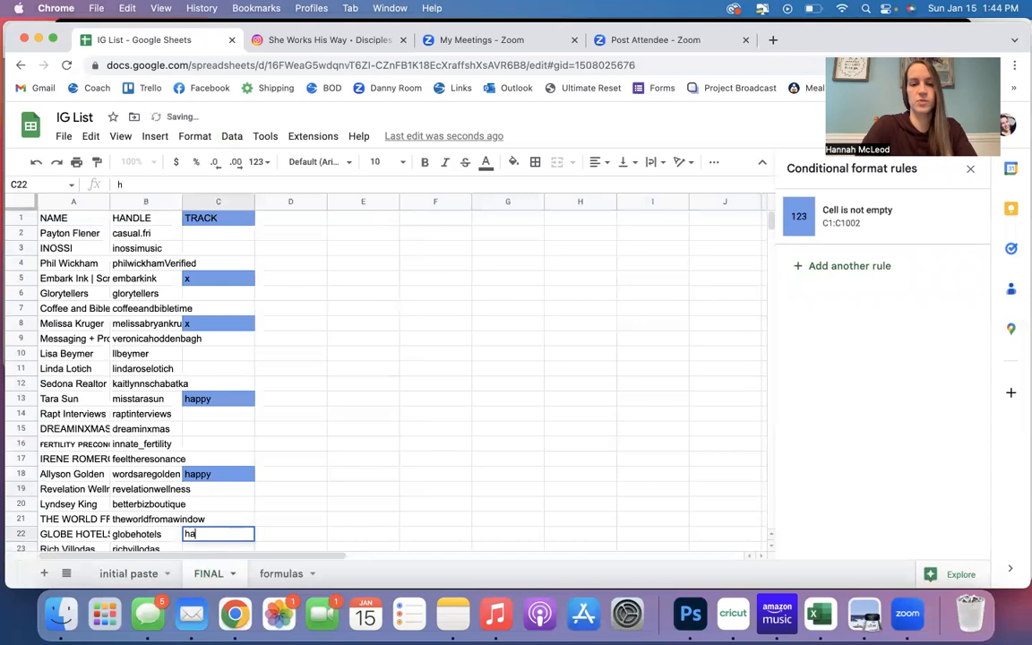
key(Return)
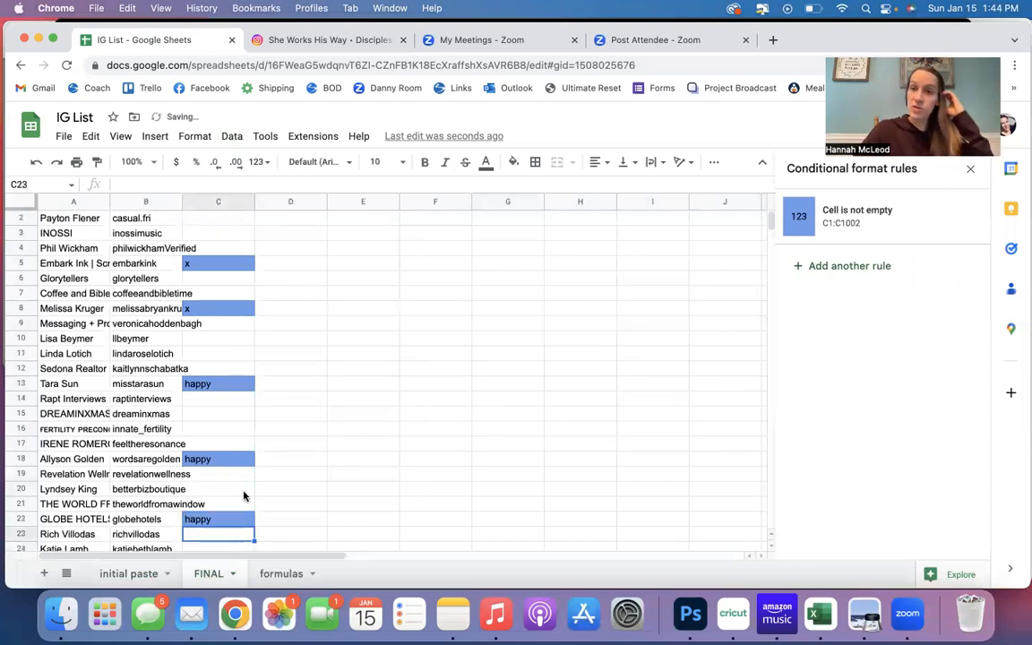
Create a filter on the TRACK column and exclude blanks and x so only happy rows are shown.
scroll(244, 492, up, 1)
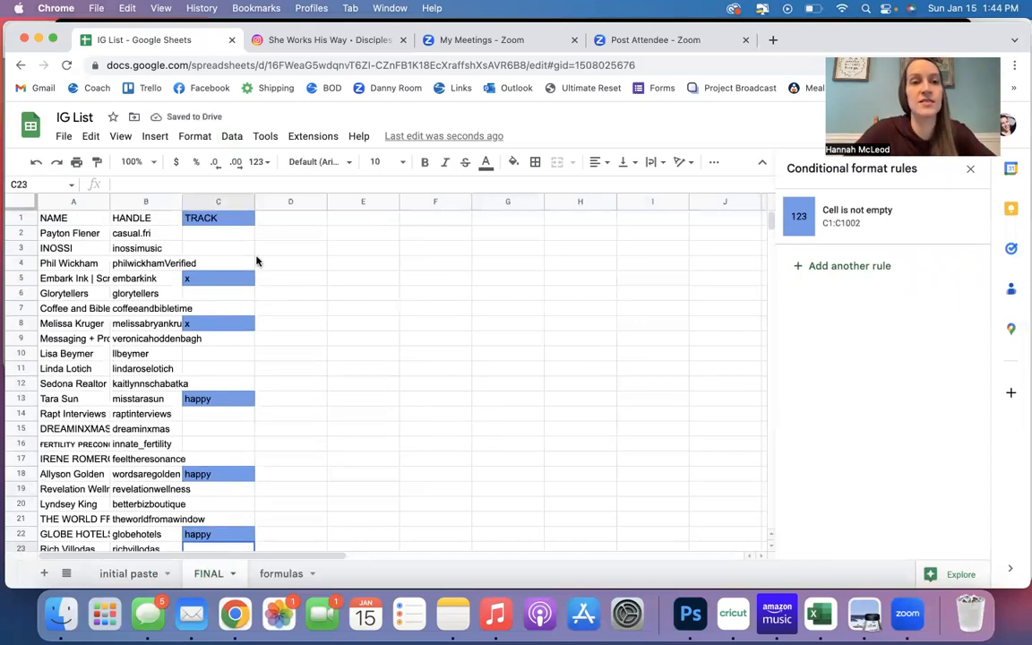
click(220, 204)
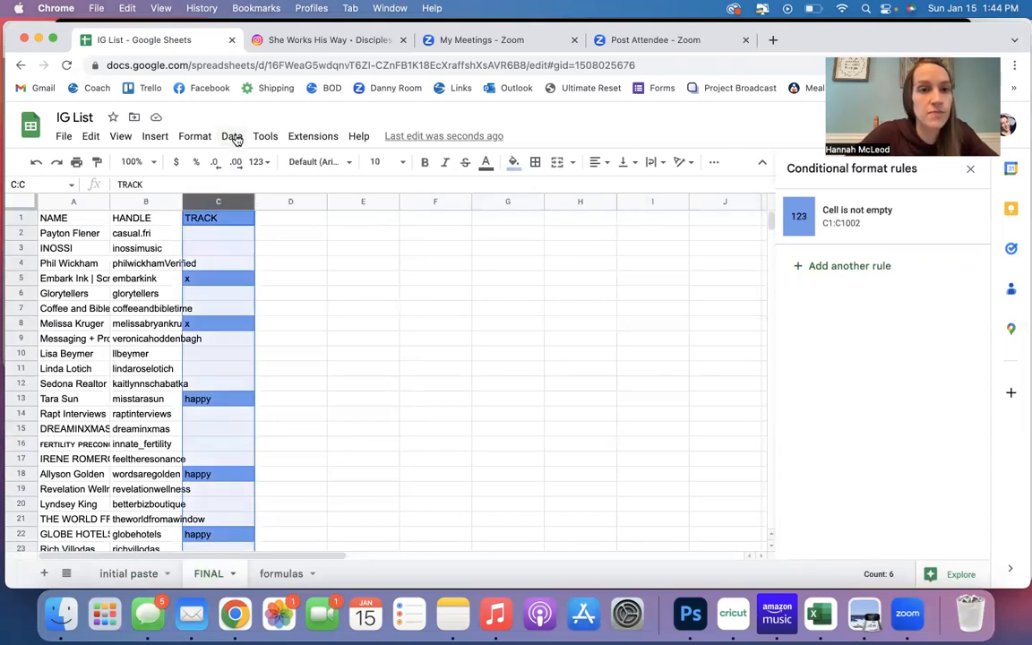
click(233, 138)
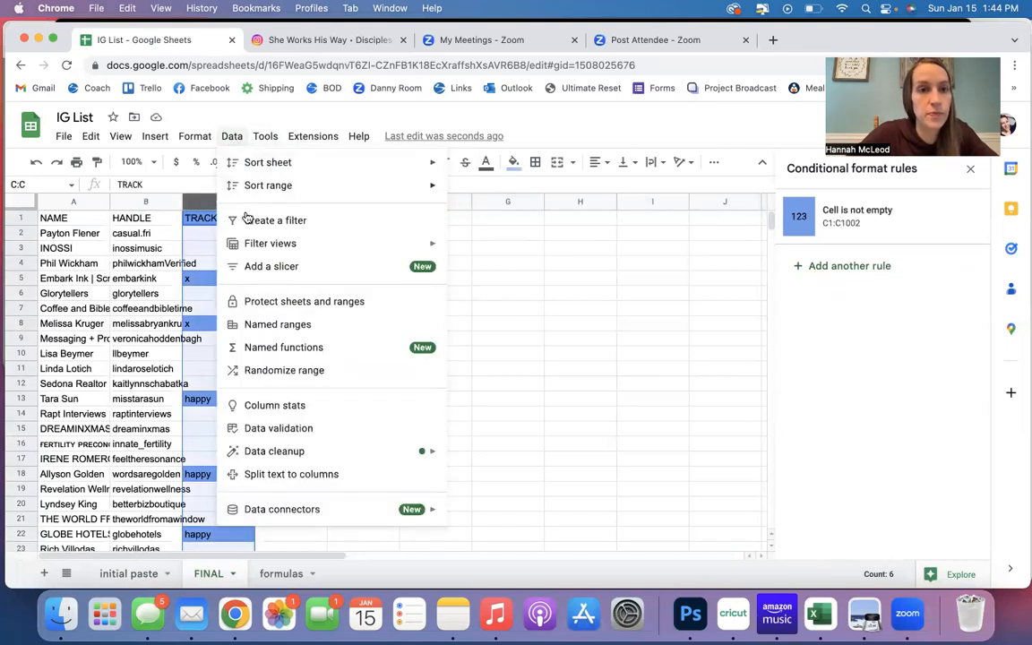
click(247, 220)
click(246, 218)
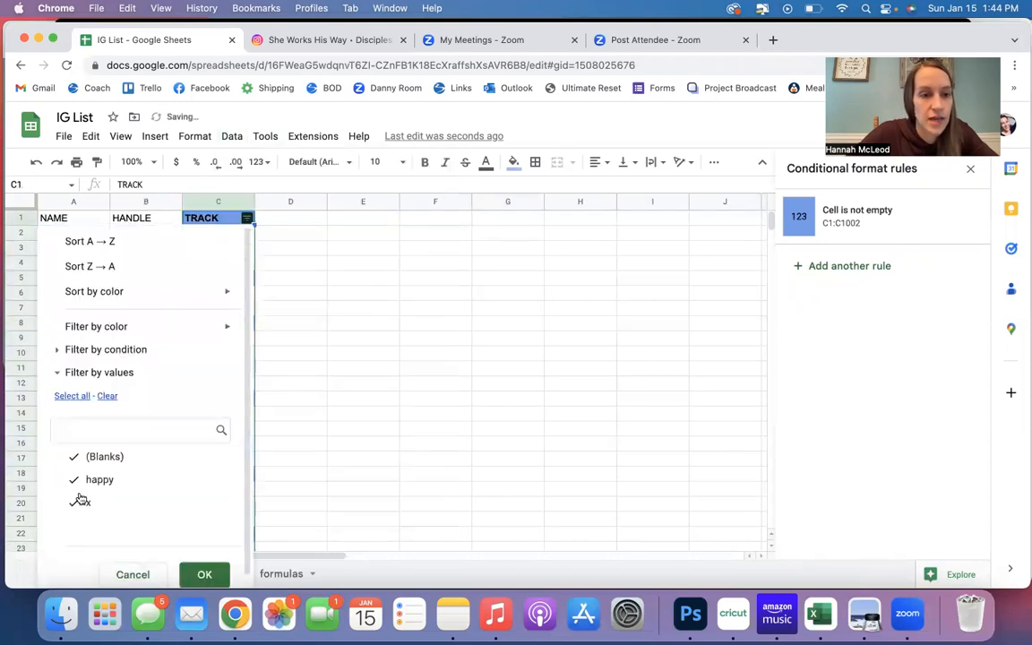
click(74, 504)
click(73, 457)
click(203, 574)
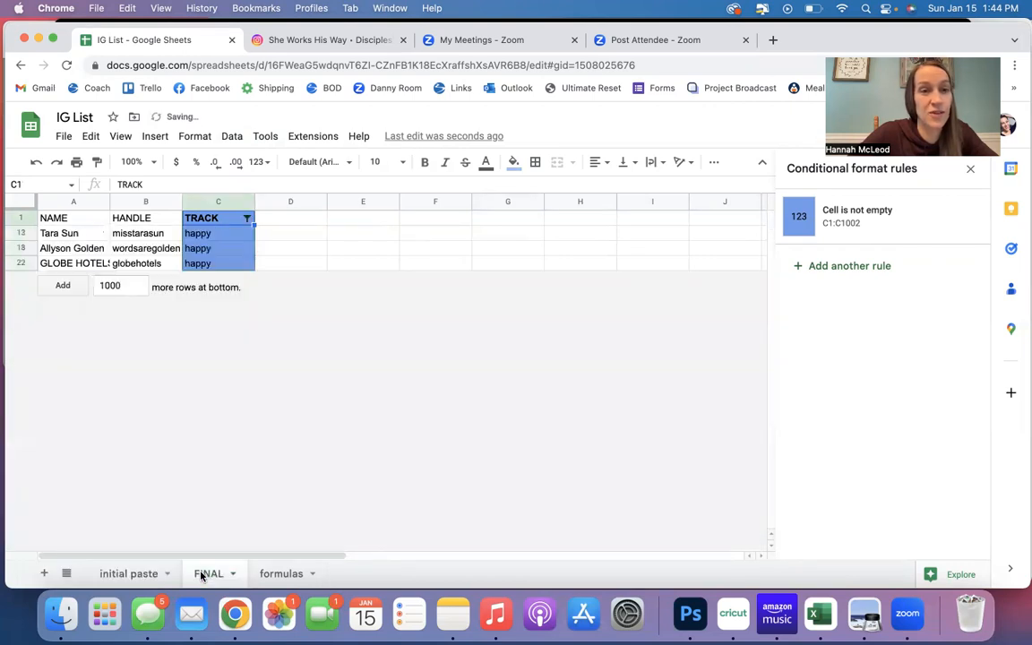